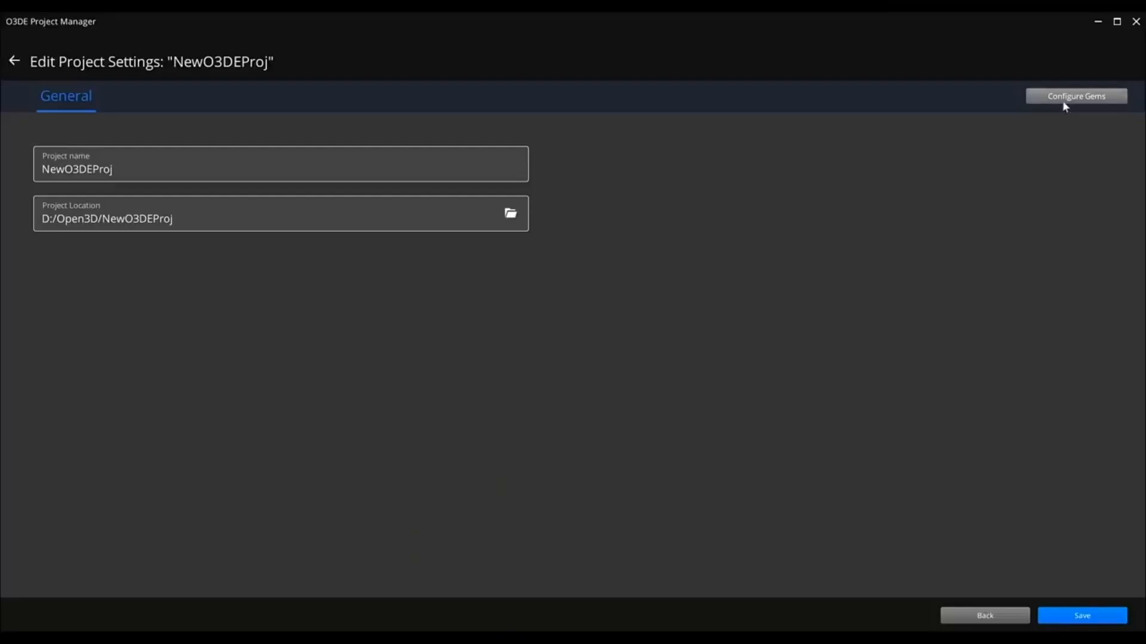
Show the Gem Catalog for NewO3DEProj via Configure Gems on its project settings page.
{"action": "left_click", "coordinate": [1065, 101]}
{"action": "scroll", "coordinate": [1001, 191], "scroll_direction": "down", "scroll_amount": 1}
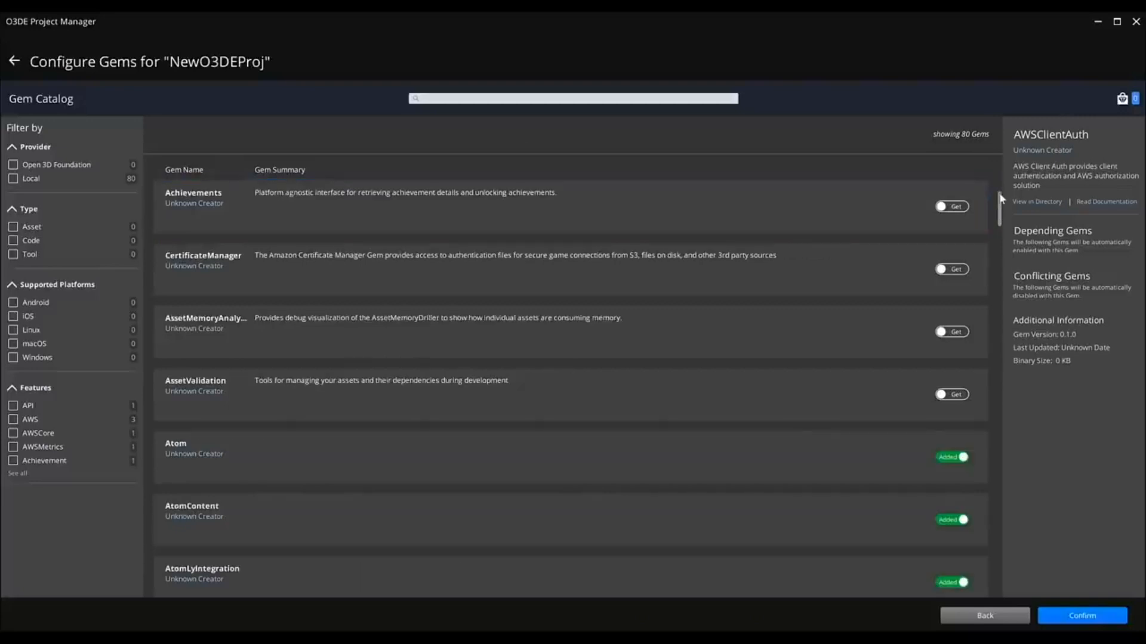
{"action": "scroll", "coordinate": [995, 199], "scroll_direction": "down", "scroll_amount": 3}
{"action": "scroll", "coordinate": [995, 199], "scroll_direction": "down", "scroll_amount": 3}
{"action": "scroll", "coordinate": [996, 199], "scroll_direction": "down", "scroll_amount": 3}
{"action": "scroll", "coordinate": [995, 198], "scroll_direction": "down", "scroll_amount": 2}
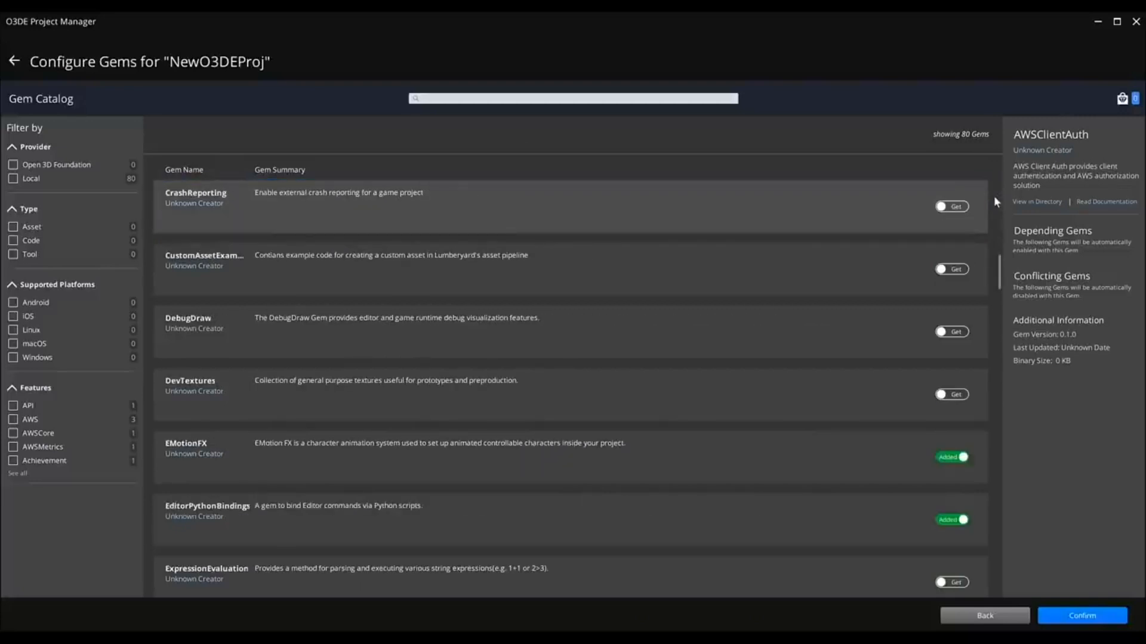
{"action": "scroll", "coordinate": [994, 196], "scroll_direction": "down", "scroll_amount": 3}
{"action": "scroll", "coordinate": [994, 197], "scroll_direction": "down", "scroll_amount": 3}
{"action": "scroll", "coordinate": [994, 196], "scroll_direction": "down", "scroll_amount": 2}
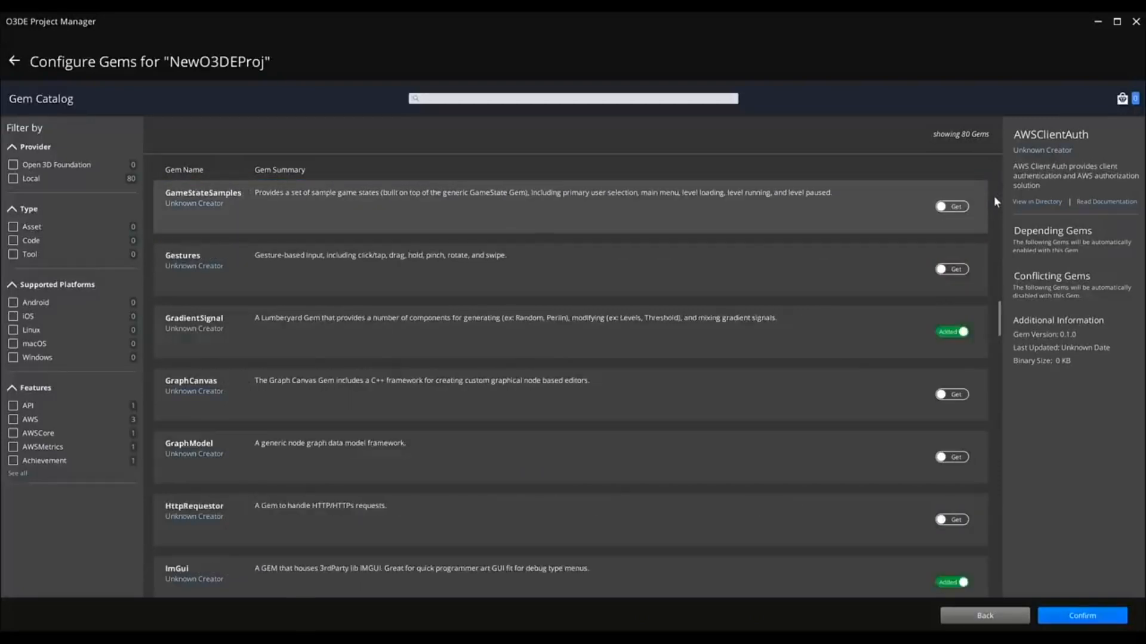
{"action": "scroll", "coordinate": [994, 196], "scroll_direction": "down", "scroll_amount": 3}
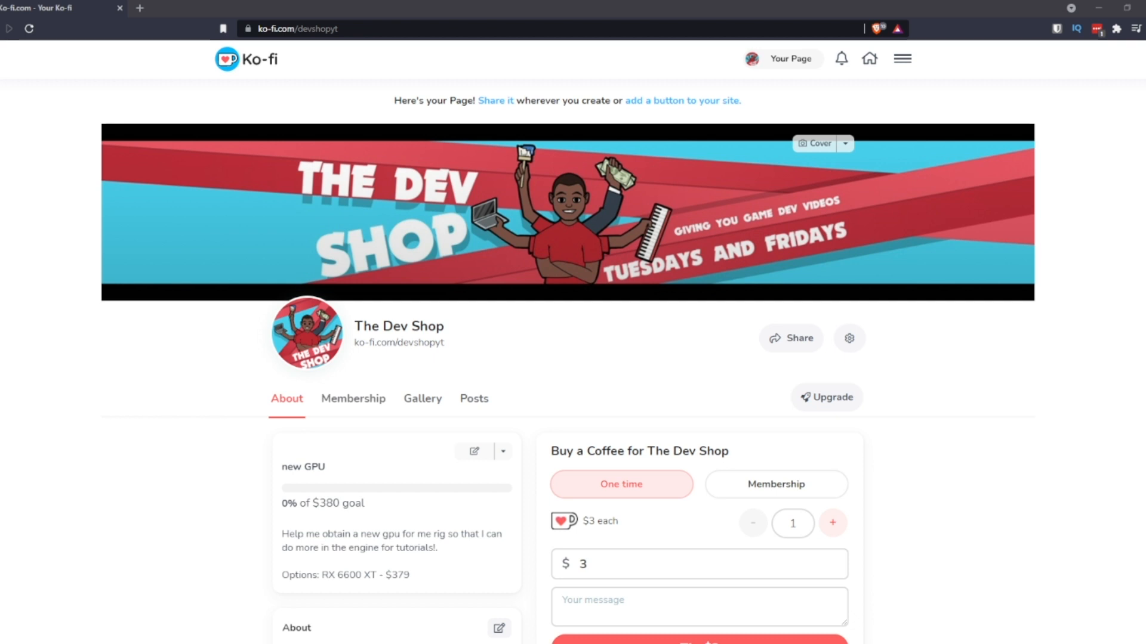
{"action": "scroll", "coordinate": [573, 358], "scroll_direction": "down", "scroll_amount": 3}
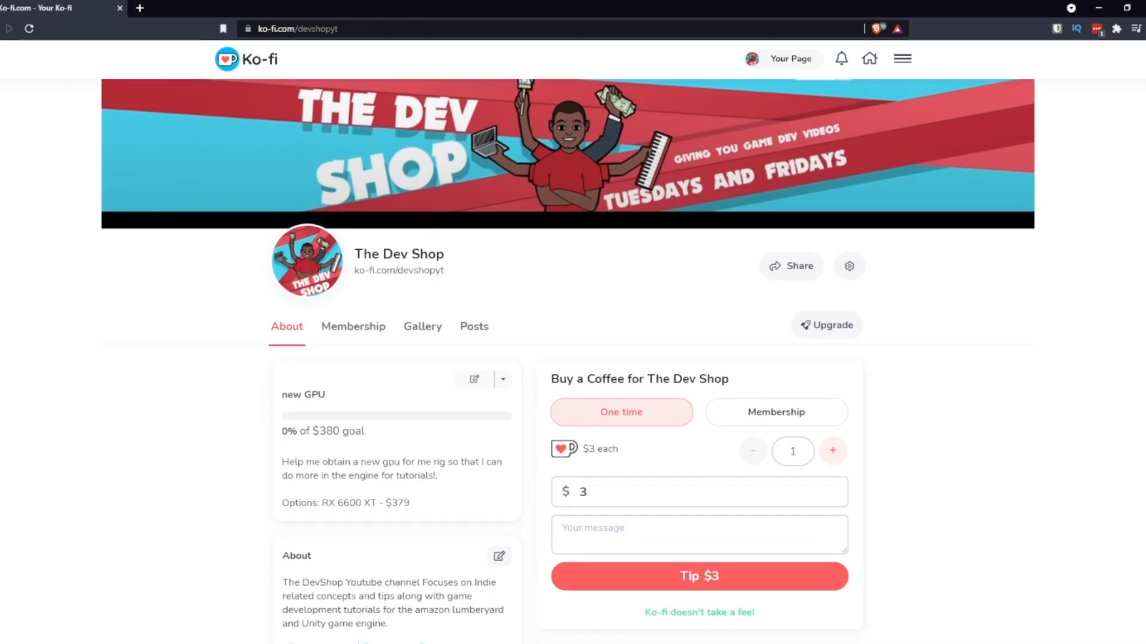
{"action": "scroll", "coordinate": [573, 358], "scroll_direction": "down", "scroll_amount": 3}
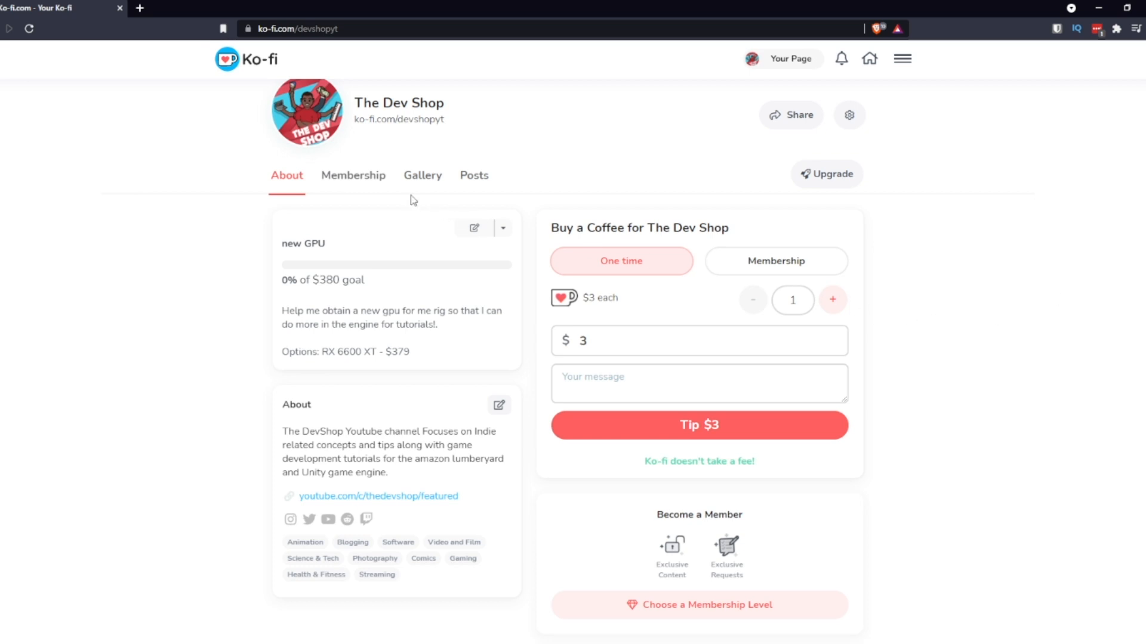
Browse The Dev Shop's Ko-fi membership tiers and posts feed, twice over.
{"action": "left_click", "coordinate": [353, 174]}
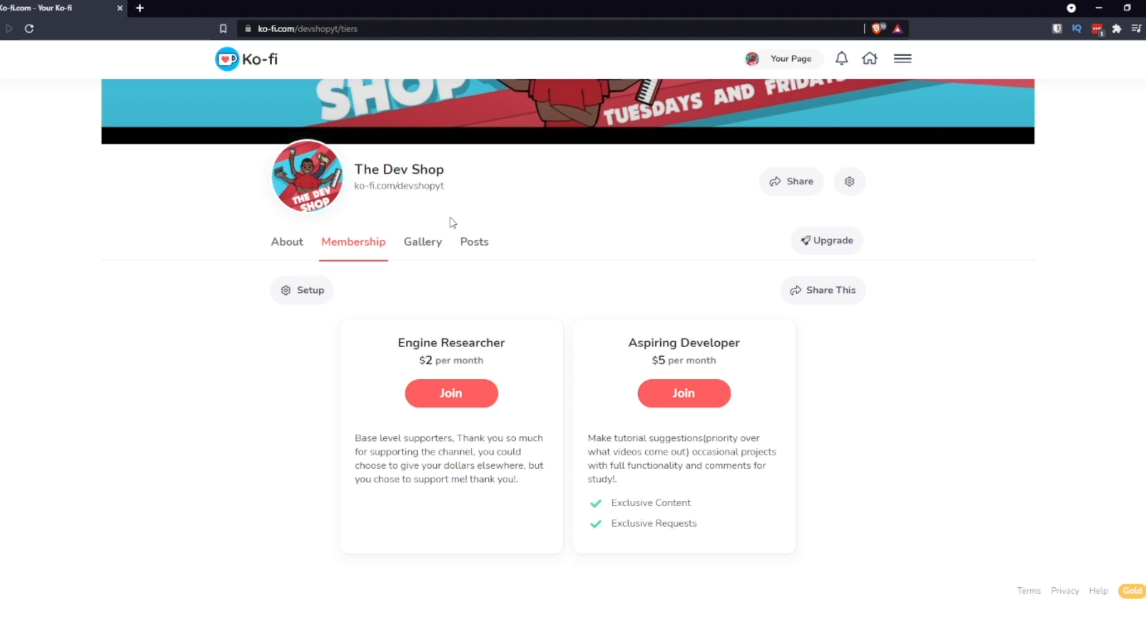
{"action": "left_click", "coordinate": [472, 242]}
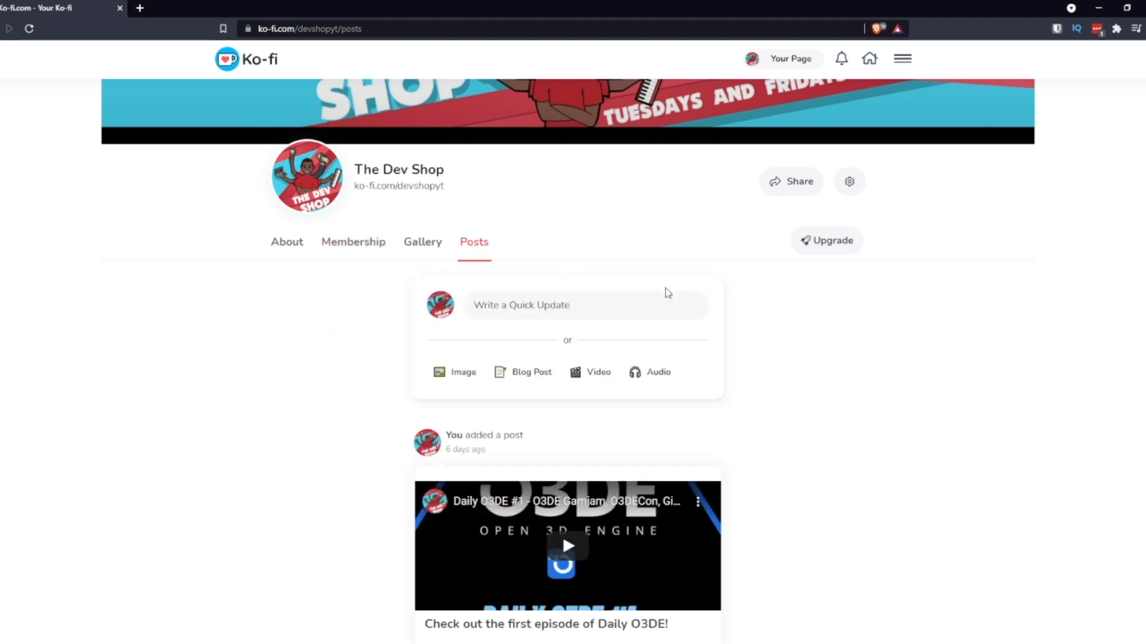
{"action": "scroll", "coordinate": [846, 331], "scroll_direction": "down", "scroll_amount": 3}
{"action": "scroll", "coordinate": [848, 331], "scroll_direction": "down", "scroll_amount": 3}
{"action": "scroll", "coordinate": [847, 331], "scroll_direction": "down", "scroll_amount": 2}
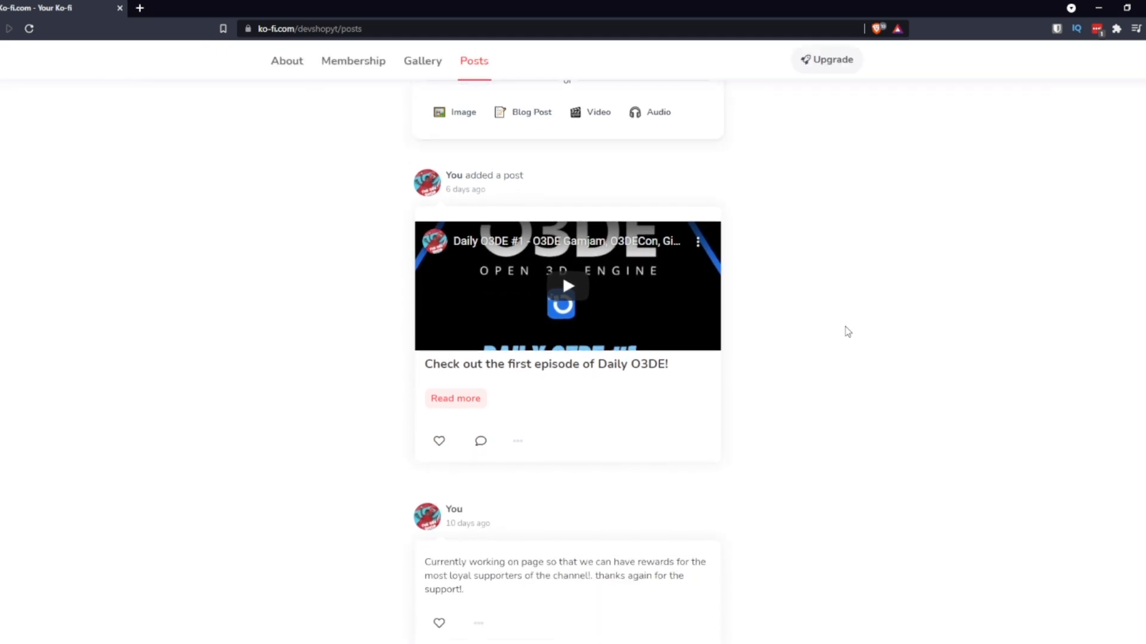
{"action": "scroll", "coordinate": [846, 332], "scroll_direction": "down", "scroll_amount": 2}
{"action": "scroll", "coordinate": [847, 332], "scroll_direction": "down", "scroll_amount": 2}
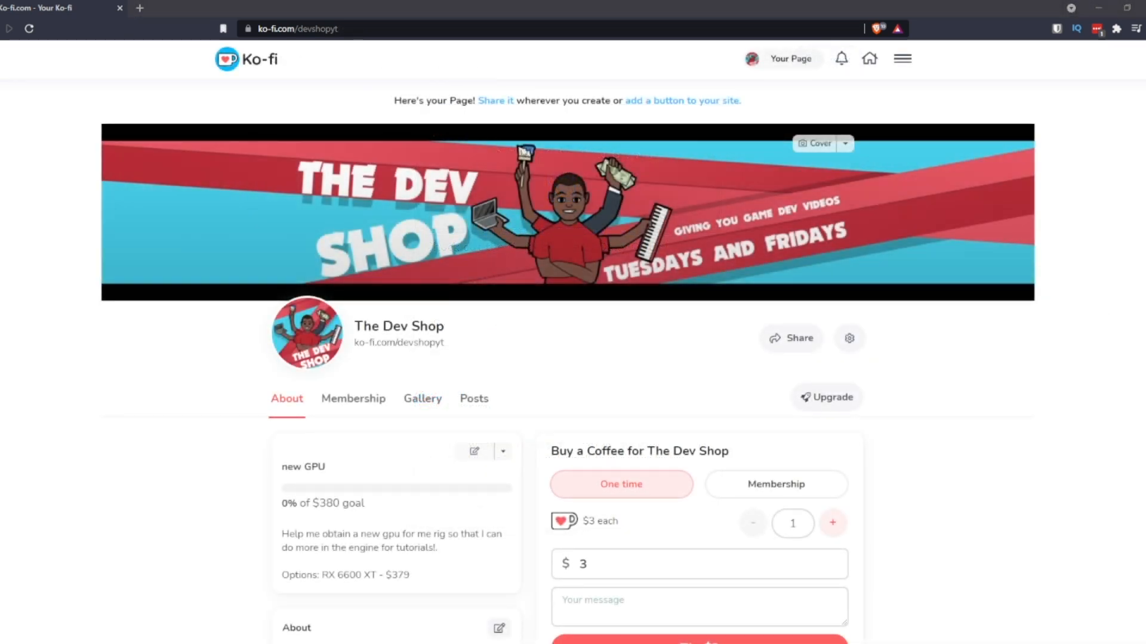
{"action": "scroll", "coordinate": [573, 359], "scroll_direction": "down", "scroll_amount": 3}
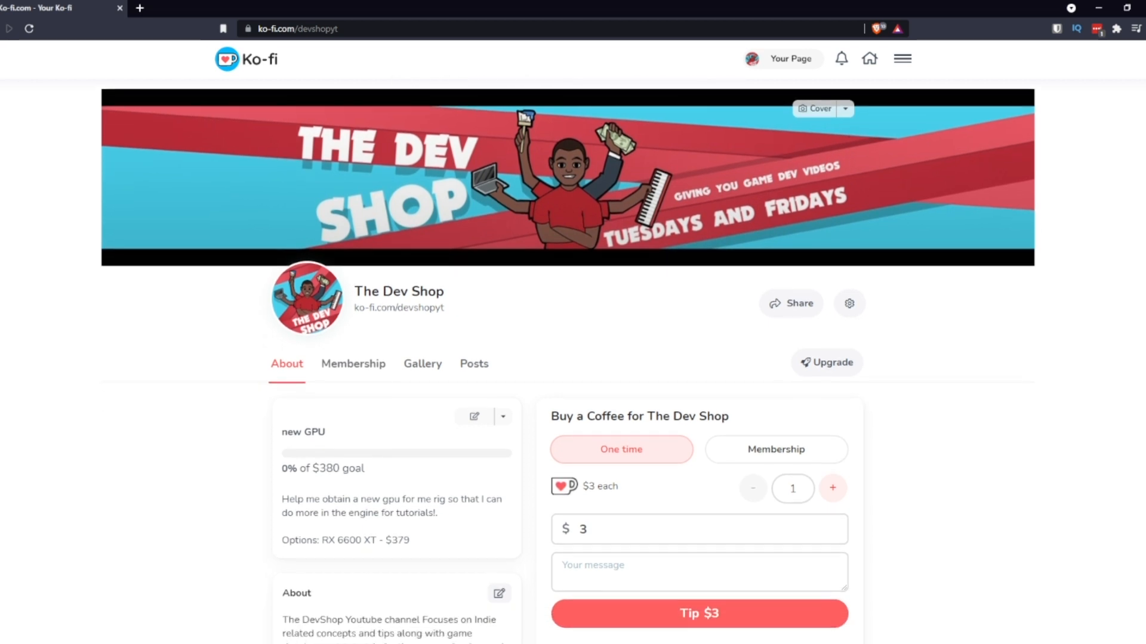
{"action": "scroll", "coordinate": [574, 358], "scroll_direction": "down", "scroll_amount": 3}
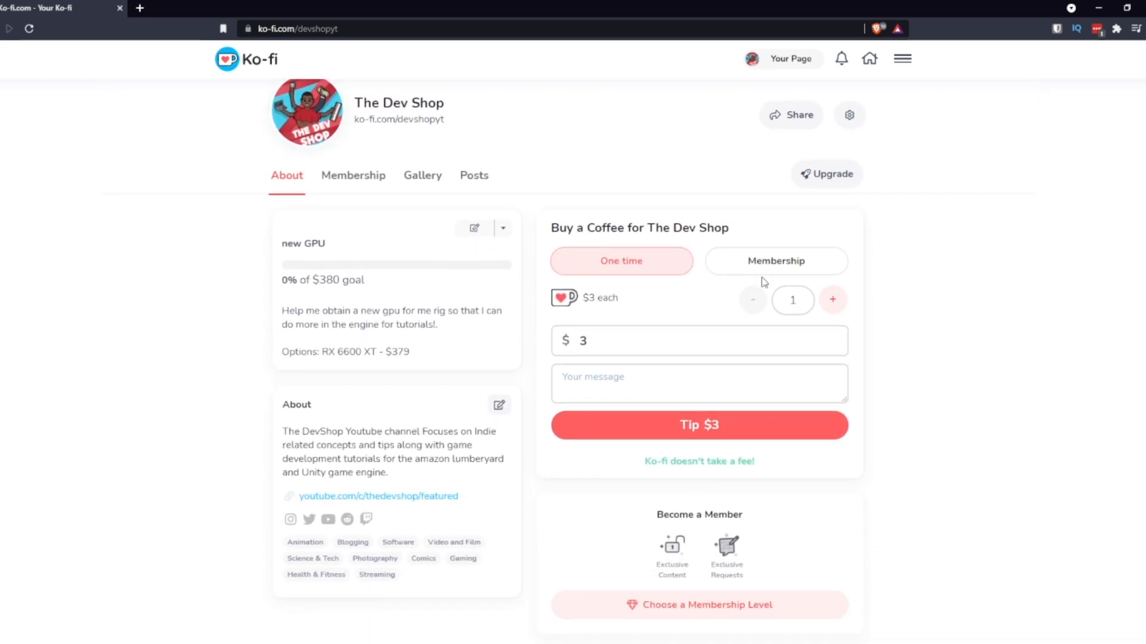
{"action": "left_click", "coordinate": [353, 175]}
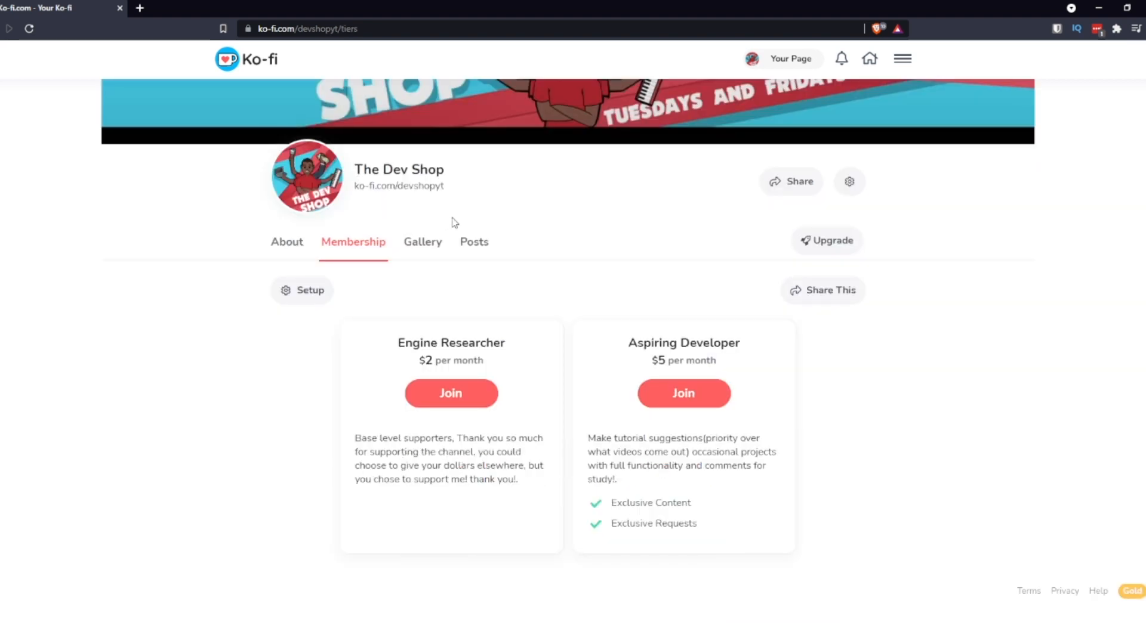
{"action": "left_click", "coordinate": [474, 242]}
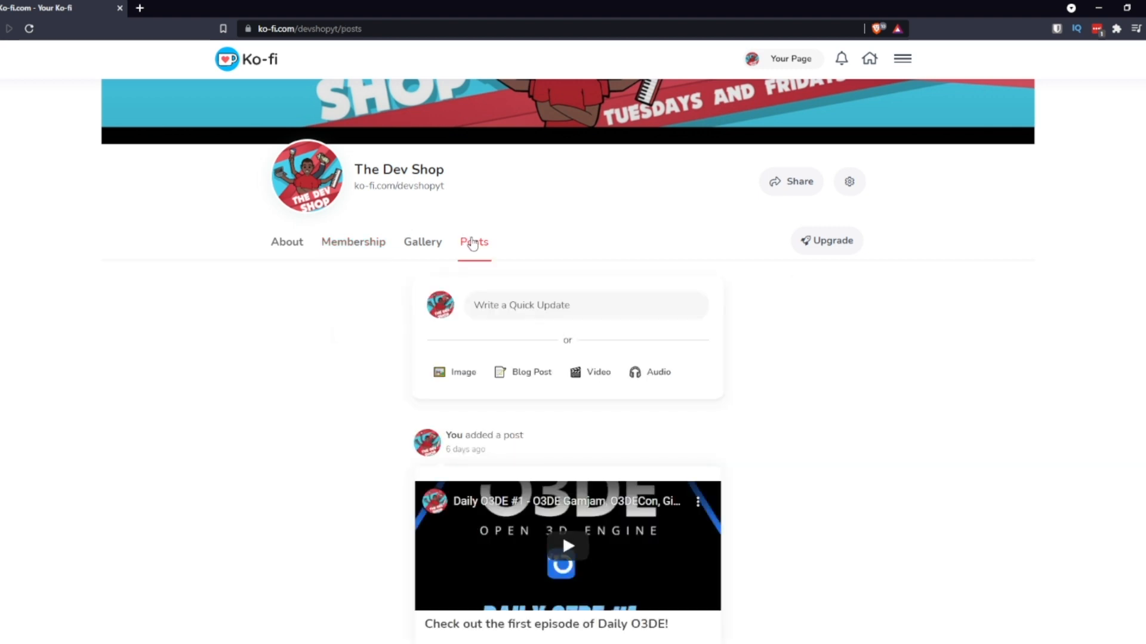
{"action": "scroll", "coordinate": [847, 332], "scroll_direction": "down", "scroll_amount": 3}
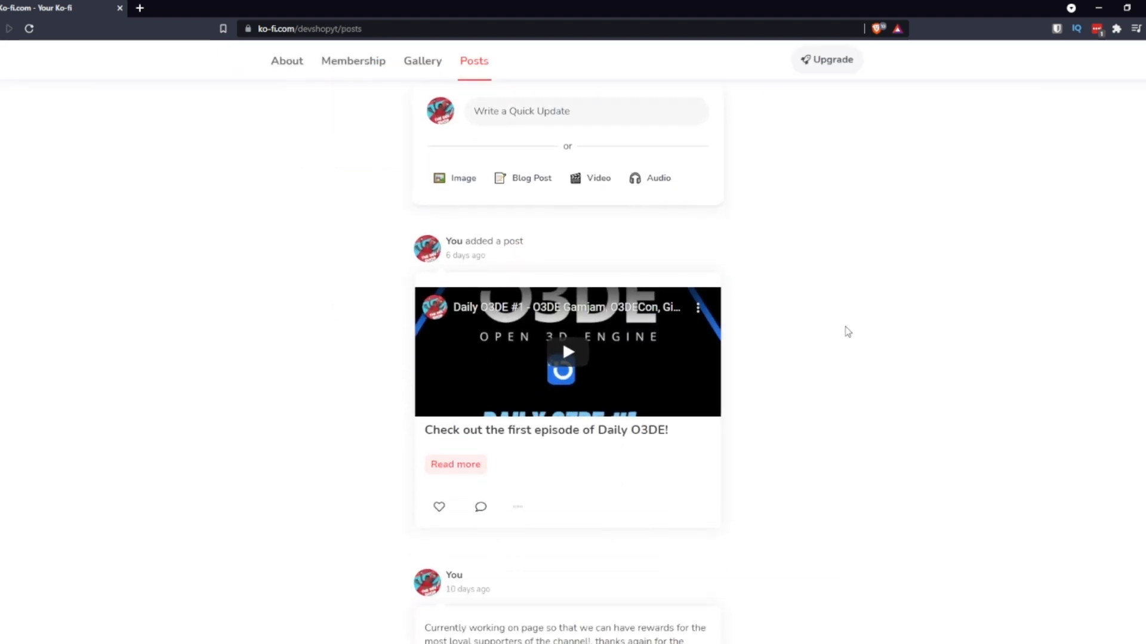
{"action": "scroll", "coordinate": [846, 333], "scroll_direction": "down", "scroll_amount": 3}
{"action": "scroll", "coordinate": [848, 331], "scroll_direction": "down", "scroll_amount": 2}
{"action": "scroll", "coordinate": [847, 332], "scroll_direction": "down", "scroll_amount": 2}
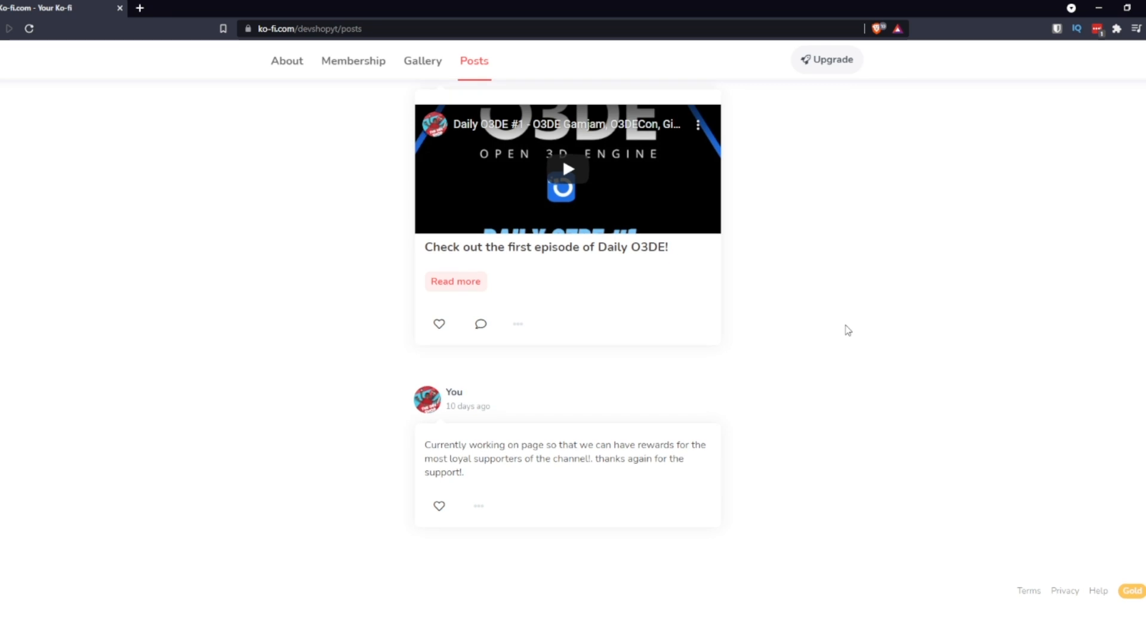
Return to The Dev Shop's main page and revisit its membership tiers and posts feed.
{"action": "left_click", "coordinate": [291, 28]}
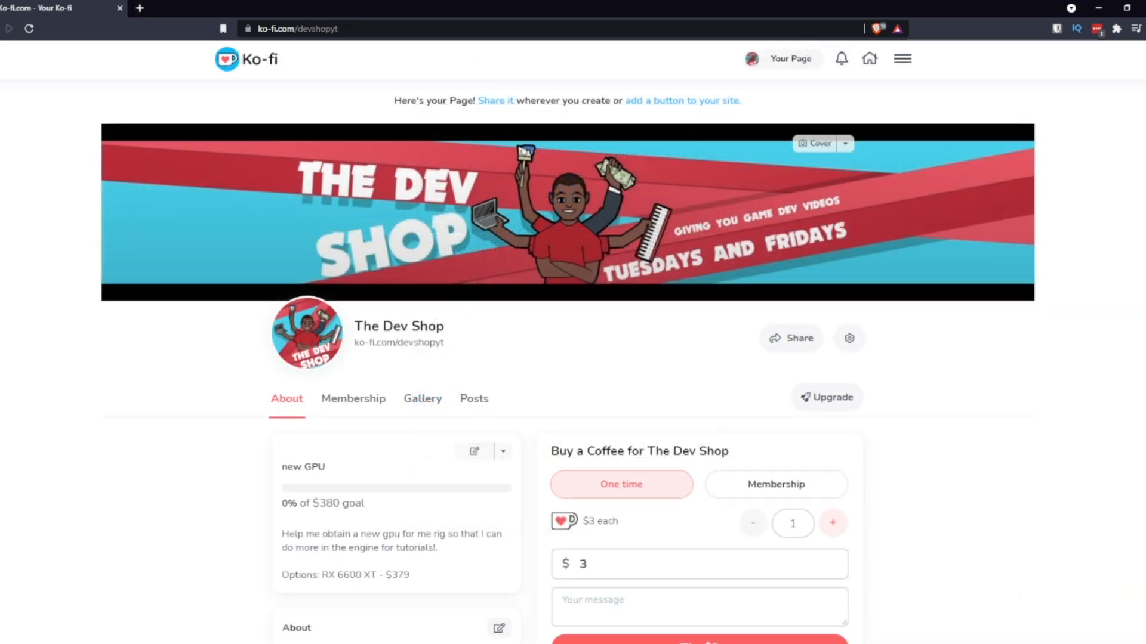
{"action": "scroll", "coordinate": [573, 358], "scroll_direction": "down", "scroll_amount": 3}
{"action": "scroll", "coordinate": [573, 358], "scroll_direction": "down", "scroll_amount": 3}
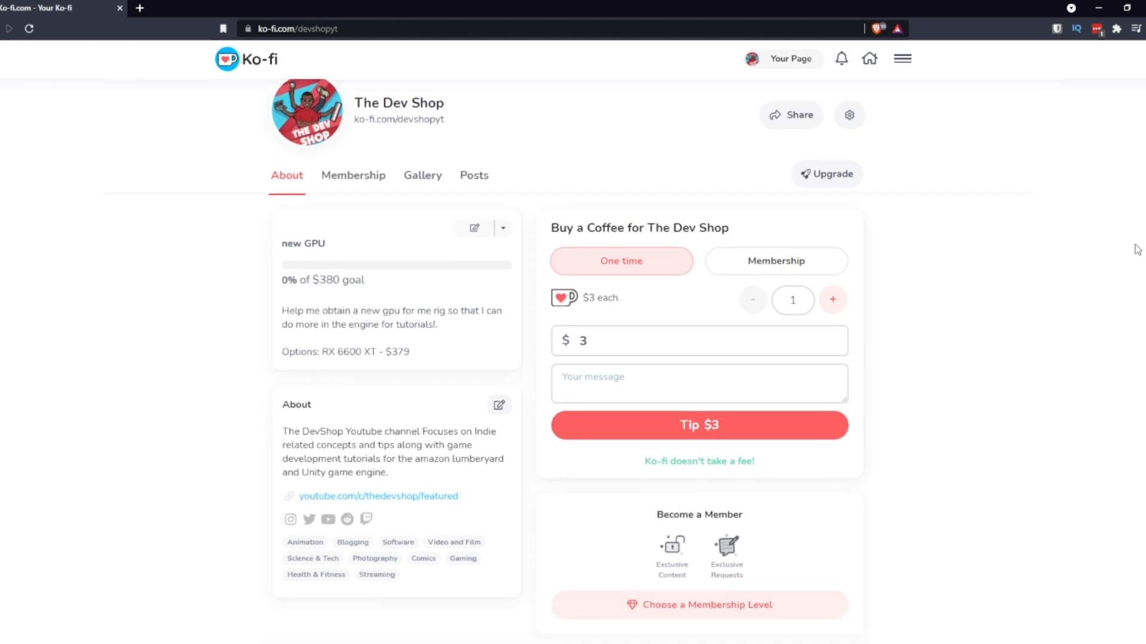
{"action": "left_click", "coordinate": [354, 176]}
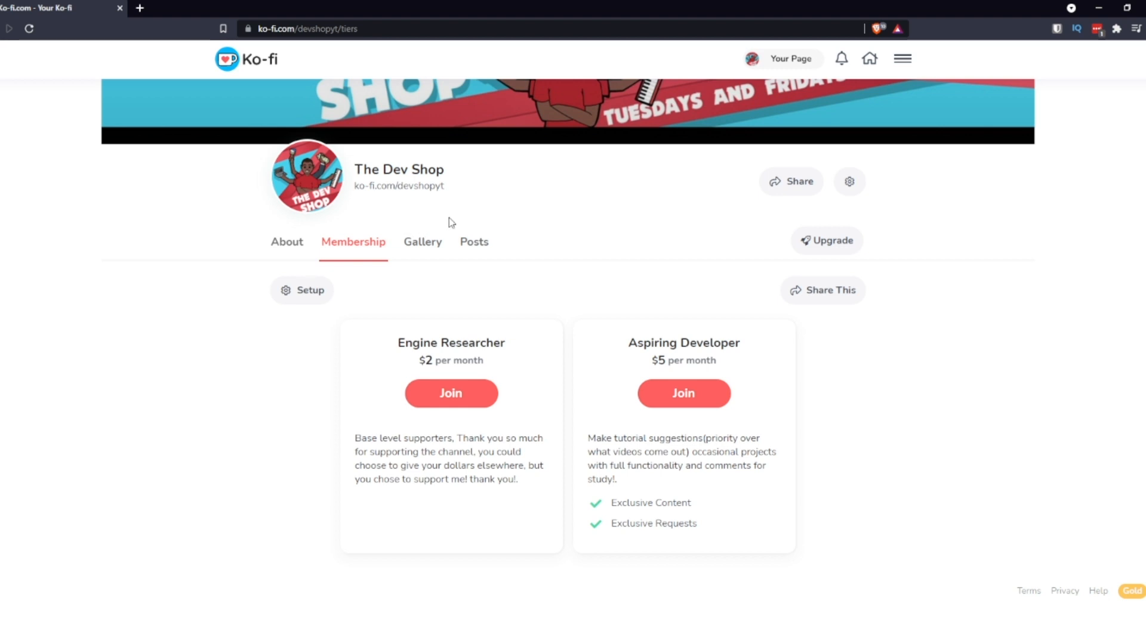
{"action": "left_click", "coordinate": [473, 242]}
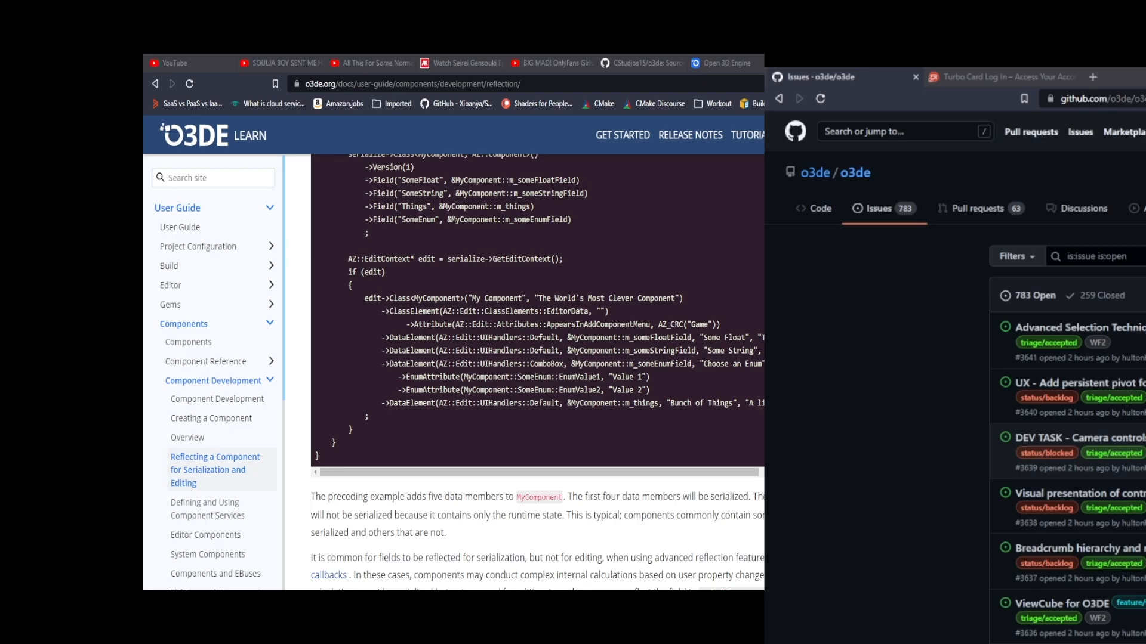
{"action": "scroll", "coordinate": [985, 358], "scroll_direction": "down", "scroll_amount": 3}
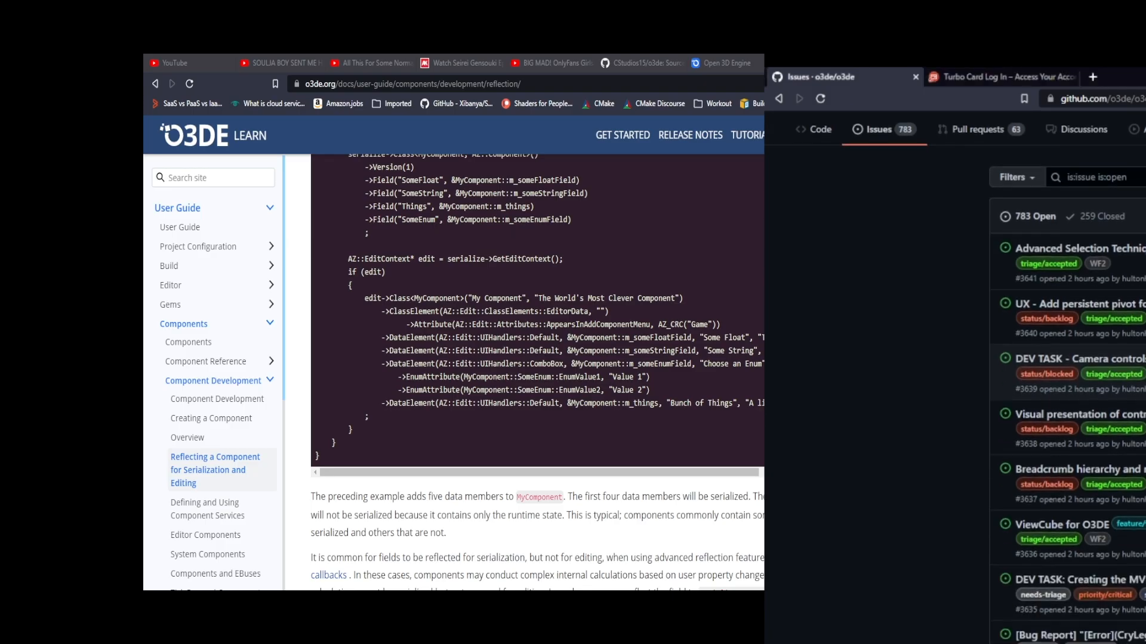
{"action": "scroll", "coordinate": [985, 358], "scroll_direction": "down", "scroll_amount": 3}
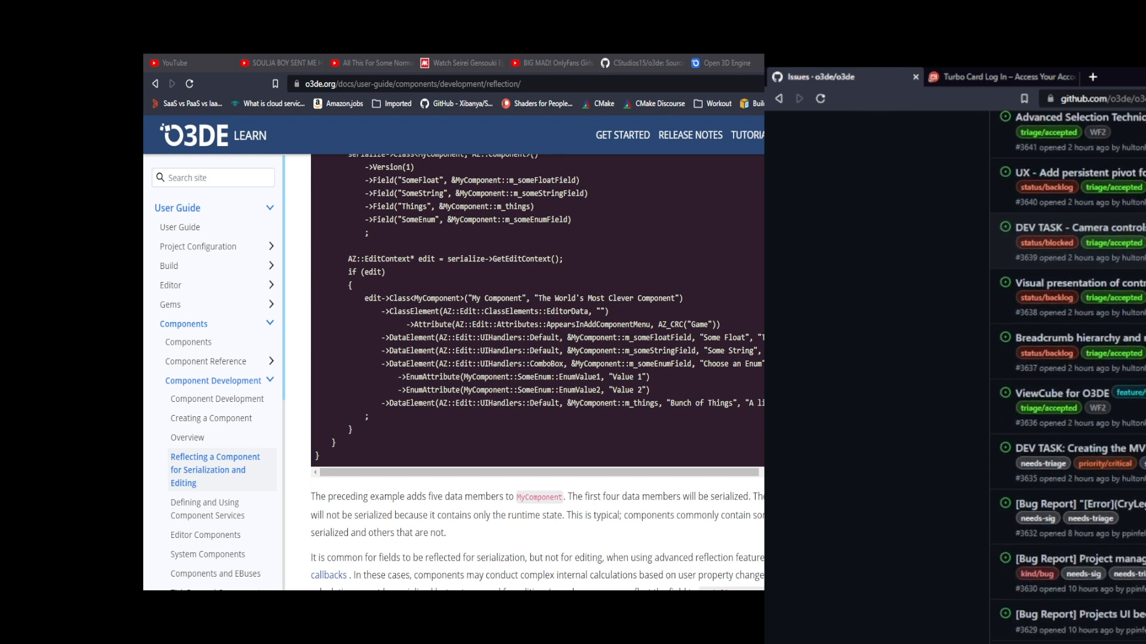
{"action": "scroll", "coordinate": [985, 358], "scroll_direction": "down", "scroll_amount": 4}
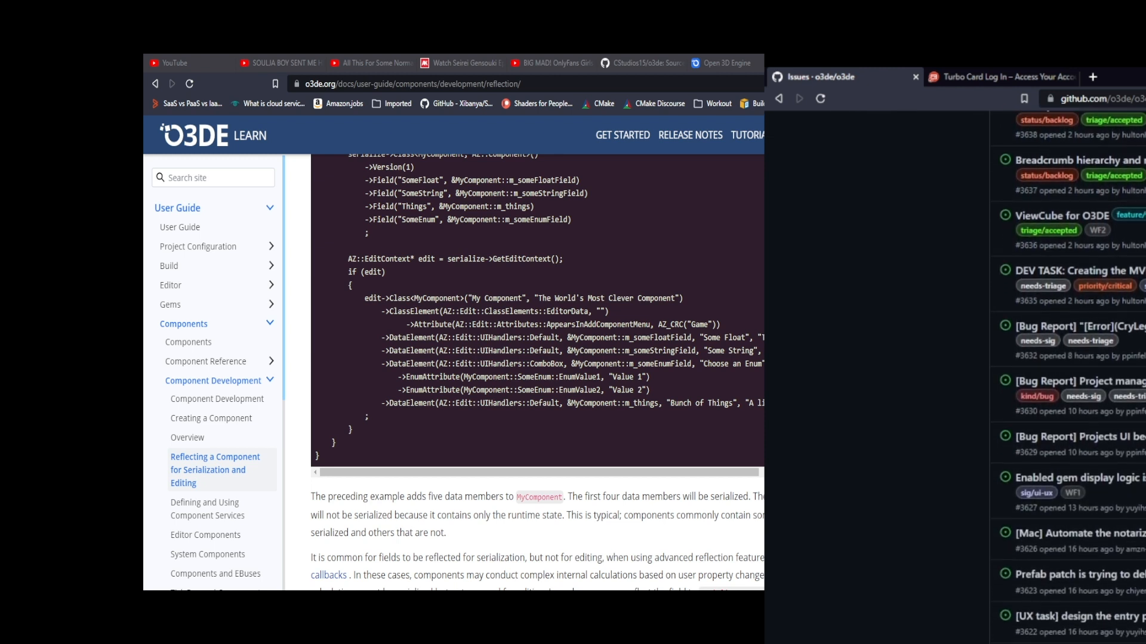
{"action": "scroll", "coordinate": [984, 358], "scroll_direction": "down", "scroll_amount": 1}
{"action": "scroll", "coordinate": [985, 358], "scroll_direction": "down", "scroll_amount": 1}
{"action": "scroll", "coordinate": [985, 358], "scroll_direction": "down", "scroll_amount": 1}
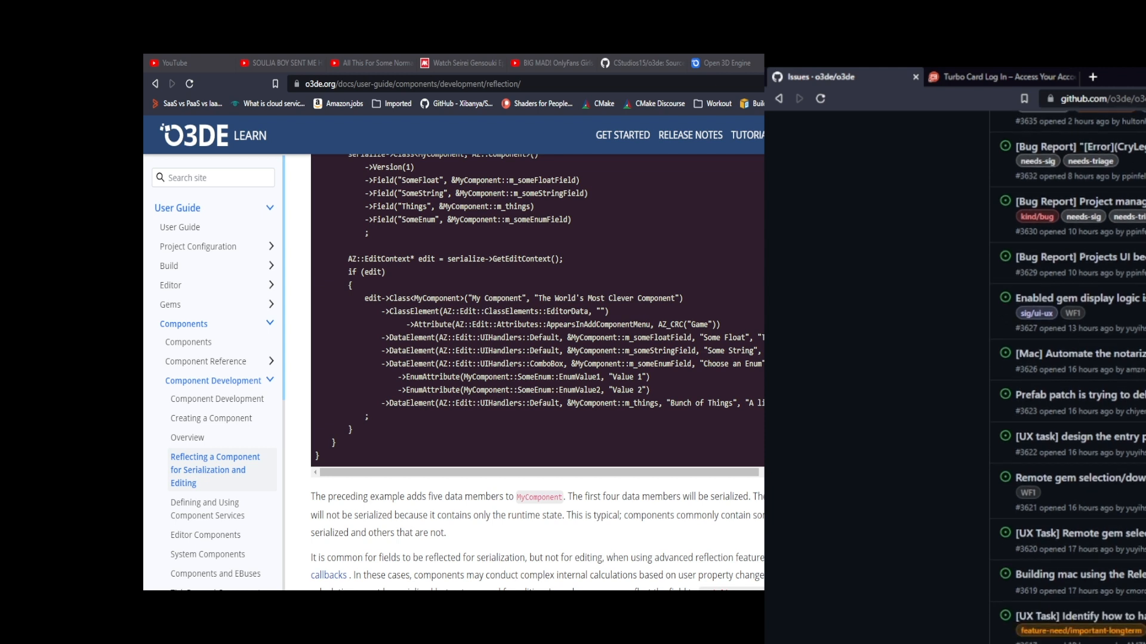
{"action": "scroll", "coordinate": [985, 359], "scroll_direction": "down", "scroll_amount": 1}
{"action": "scroll", "coordinate": [984, 358], "scroll_direction": "down", "scroll_amount": 1}
{"action": "scroll", "coordinate": [984, 358], "scroll_direction": "down", "scroll_amount": 1}
{"action": "scroll", "coordinate": [984, 358], "scroll_direction": "down", "scroll_amount": 1}
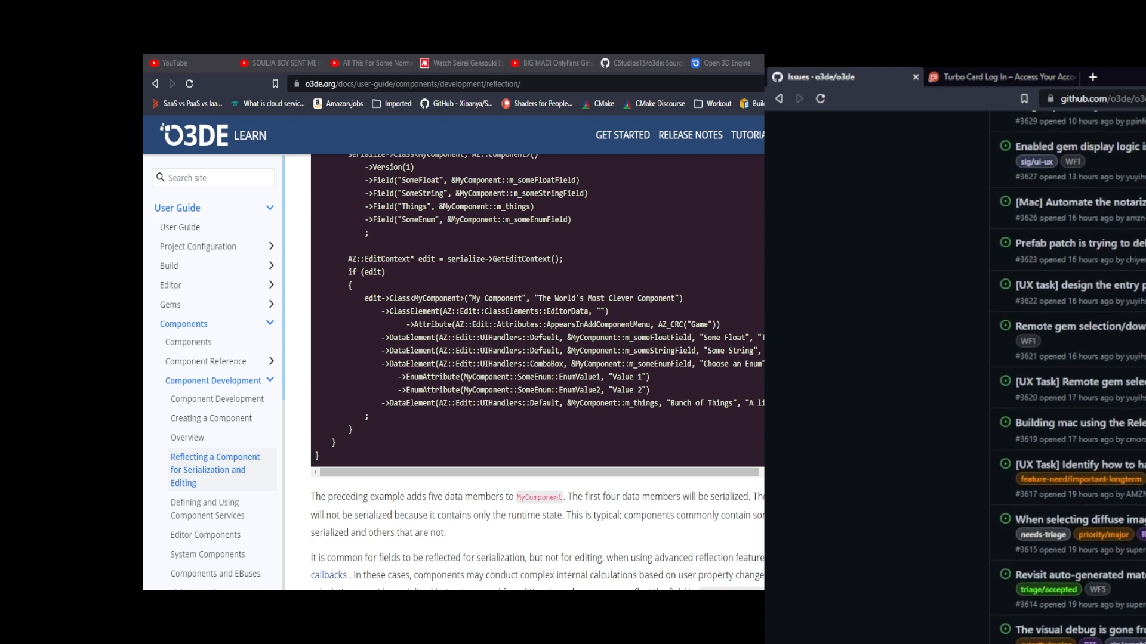
{"action": "scroll", "coordinate": [985, 358], "scroll_direction": "down", "scroll_amount": 1}
{"action": "scroll", "coordinate": [984, 359], "scroll_direction": "down", "scroll_amount": 1}
{"action": "scroll", "coordinate": [985, 359], "scroll_direction": "down", "scroll_amount": 1}
{"action": "scroll", "coordinate": [986, 358], "scroll_direction": "down", "scroll_amount": 1}
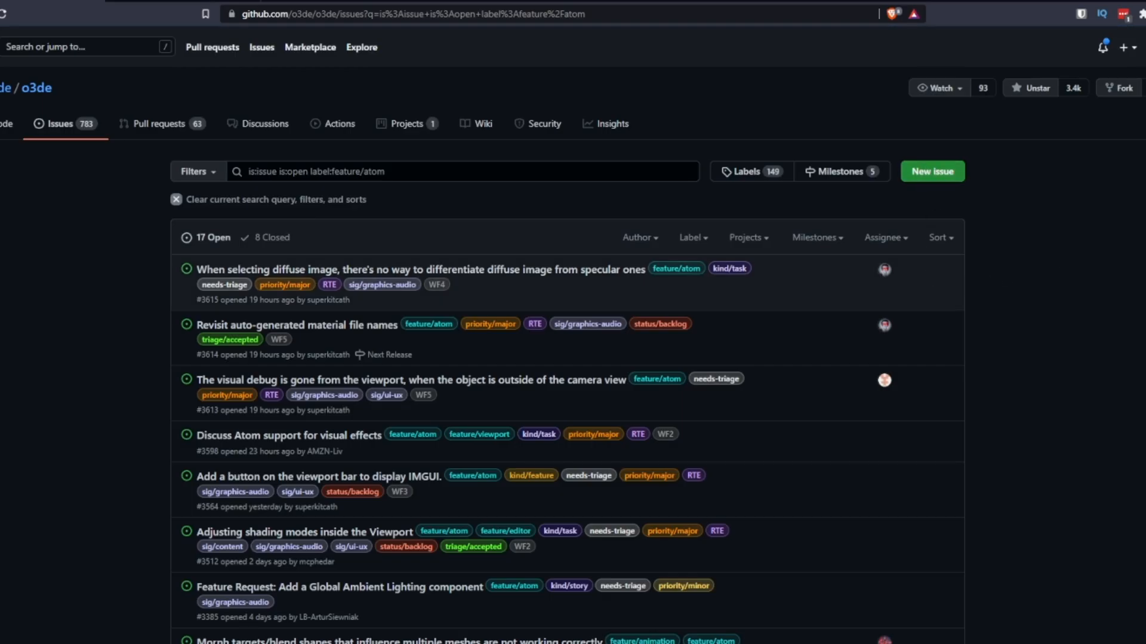
{"action": "scroll", "coordinate": [573, 358], "scroll_direction": "down", "scroll_amount": 1}
{"action": "scroll", "coordinate": [572, 358], "scroll_direction": "down", "scroll_amount": 1}
{"action": "scroll", "coordinate": [573, 358], "scroll_direction": "down", "scroll_amount": 1}
{"action": "scroll", "coordinate": [572, 358], "scroll_direction": "down", "scroll_amount": 1}
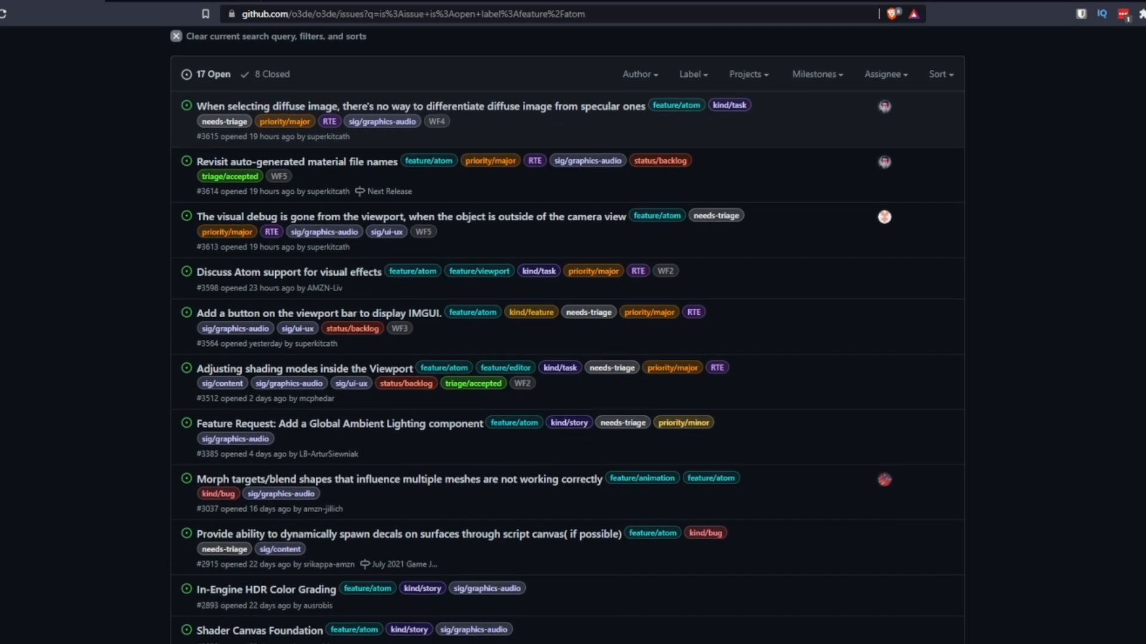
{"action": "scroll", "coordinate": [574, 358], "scroll_direction": "up", "scroll_amount": 3}
{"action": "scroll", "coordinate": [573, 359], "scroll_direction": "up", "scroll_amount": 2}
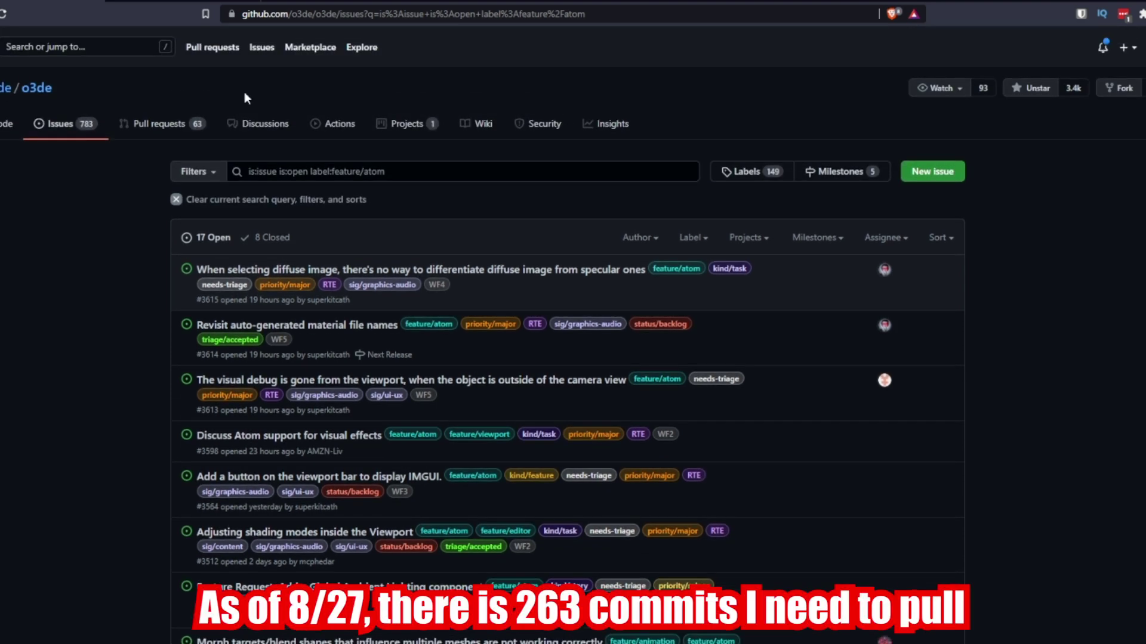
Move from the feature/atom issues filter to the o3de repository's pull requests list.
{"action": "left_click", "coordinate": [160, 124]}
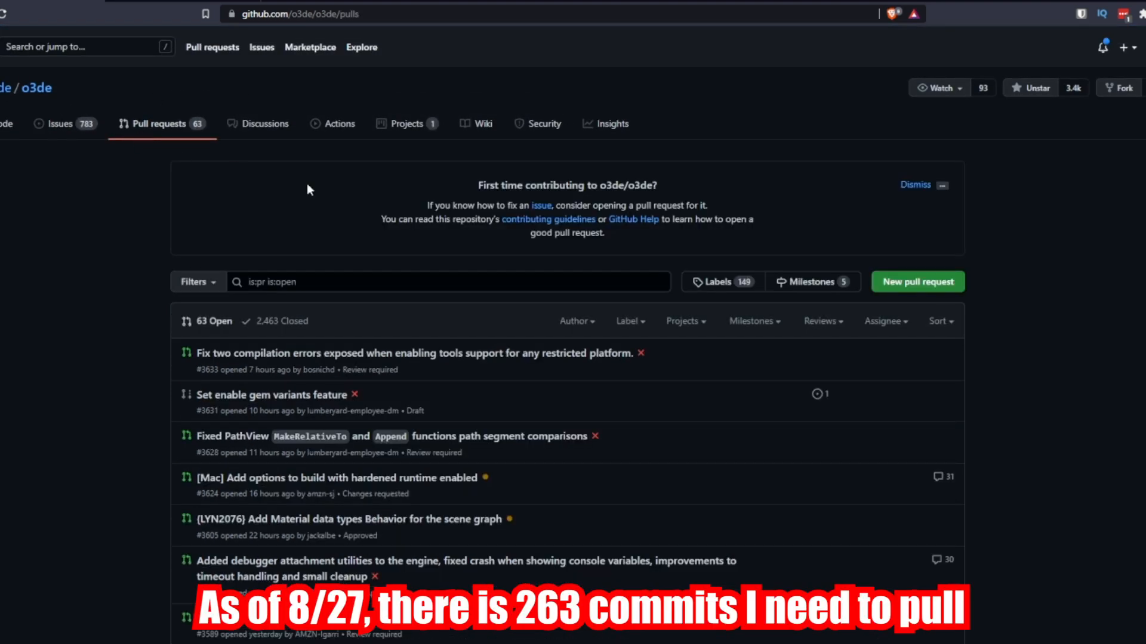
{"action": "scroll", "coordinate": [1052, 253], "scroll_direction": "down", "scroll_amount": 1}
{"action": "scroll", "coordinate": [1052, 253], "scroll_direction": "down", "scroll_amount": 1}
{"action": "scroll", "coordinate": [1052, 253], "scroll_direction": "down", "scroll_amount": 1}
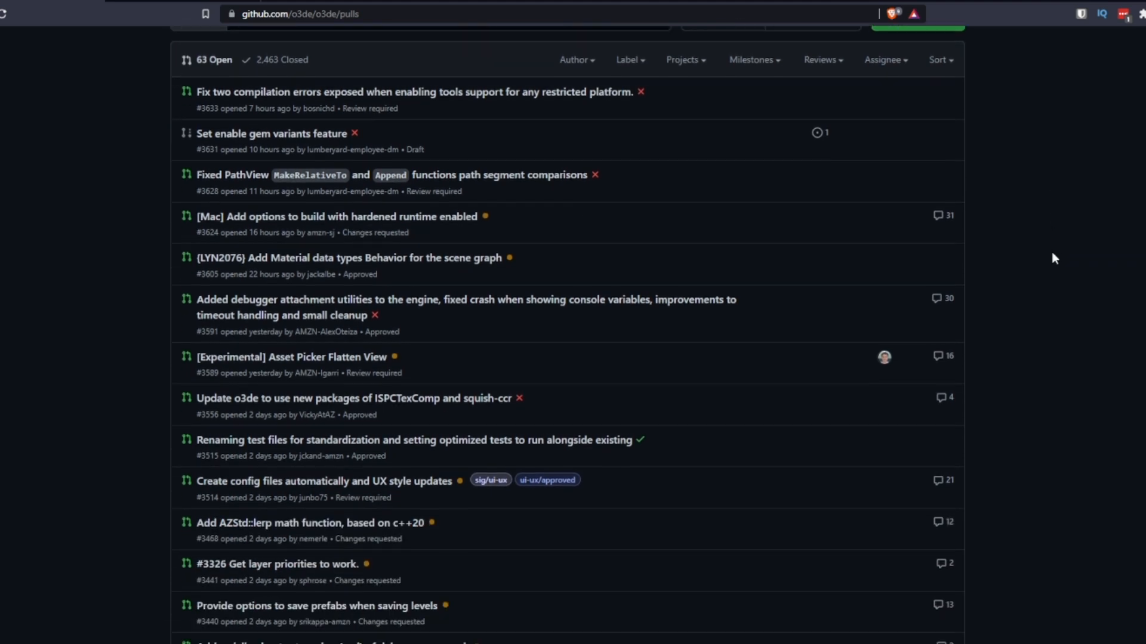
{"action": "scroll", "coordinate": [1052, 251], "scroll_direction": "down", "scroll_amount": 1}
{"action": "scroll", "coordinate": [1051, 252], "scroll_direction": "down", "scroll_amount": 1}
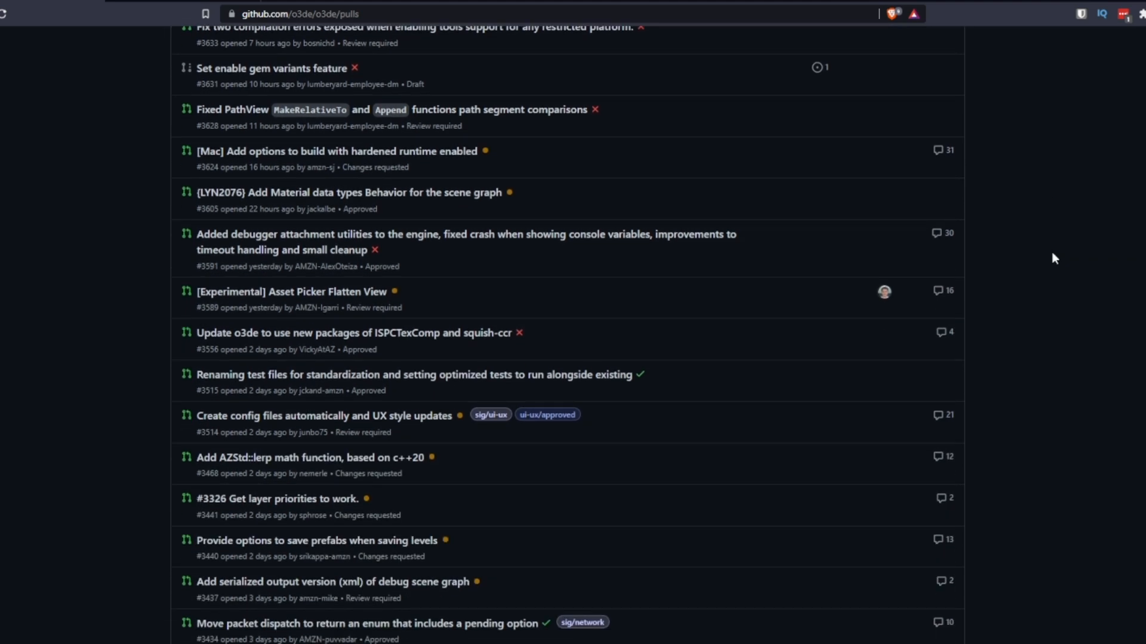
{"action": "scroll", "coordinate": [1051, 252], "scroll_direction": "down", "scroll_amount": 1}
{"action": "scroll", "coordinate": [1052, 251], "scroll_direction": "down", "scroll_amount": 1}
{"action": "scroll", "coordinate": [1052, 252], "scroll_direction": "down", "scroll_amount": 1}
{"action": "scroll", "coordinate": [1052, 251], "scroll_direction": "down", "scroll_amount": 1}
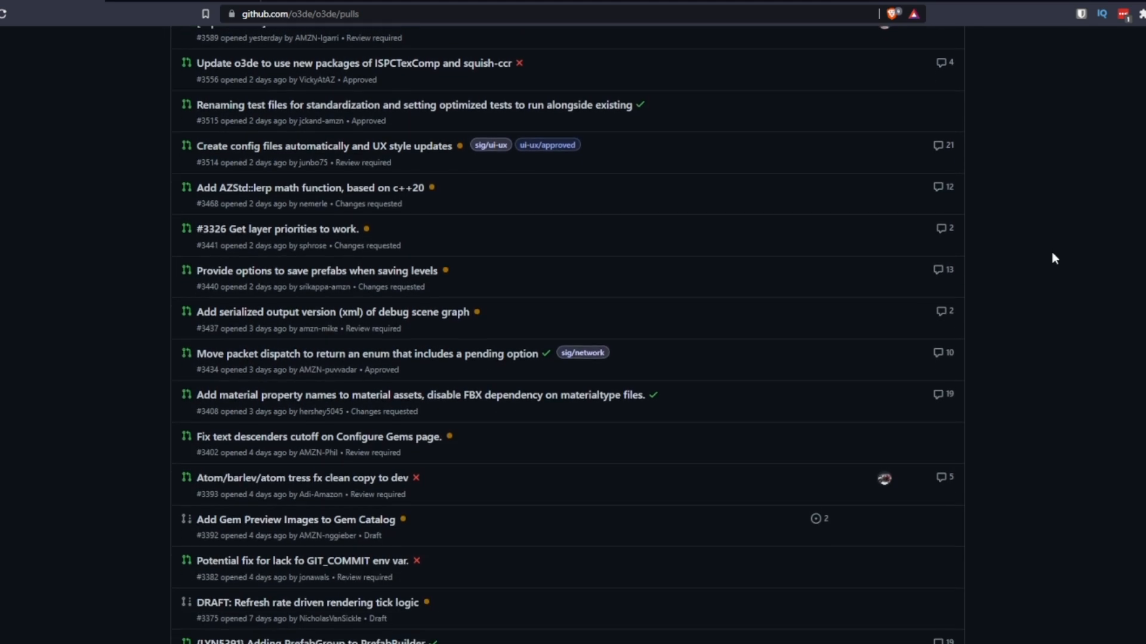
{"action": "scroll", "coordinate": [1052, 252], "scroll_direction": "down", "scroll_amount": 1}
{"action": "scroll", "coordinate": [1051, 252], "scroll_direction": "down", "scroll_amount": 1}
{"action": "scroll", "coordinate": [1052, 259], "scroll_direction": "down", "scroll_amount": 1}
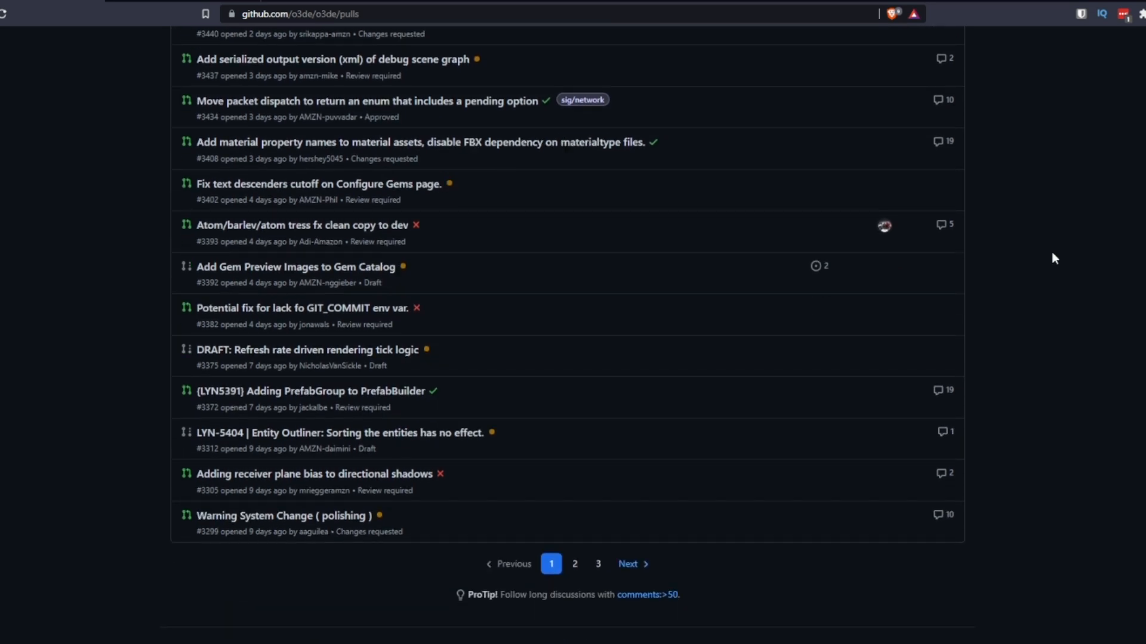
{"action": "scroll", "coordinate": [1052, 257], "scroll_direction": "up", "scroll_amount": 5}
{"action": "scroll", "coordinate": [1052, 258], "scroll_direction": "up", "scroll_amount": 8}
{"action": "scroll", "coordinate": [1052, 258], "scroll_direction": "up", "scroll_amount": 2}
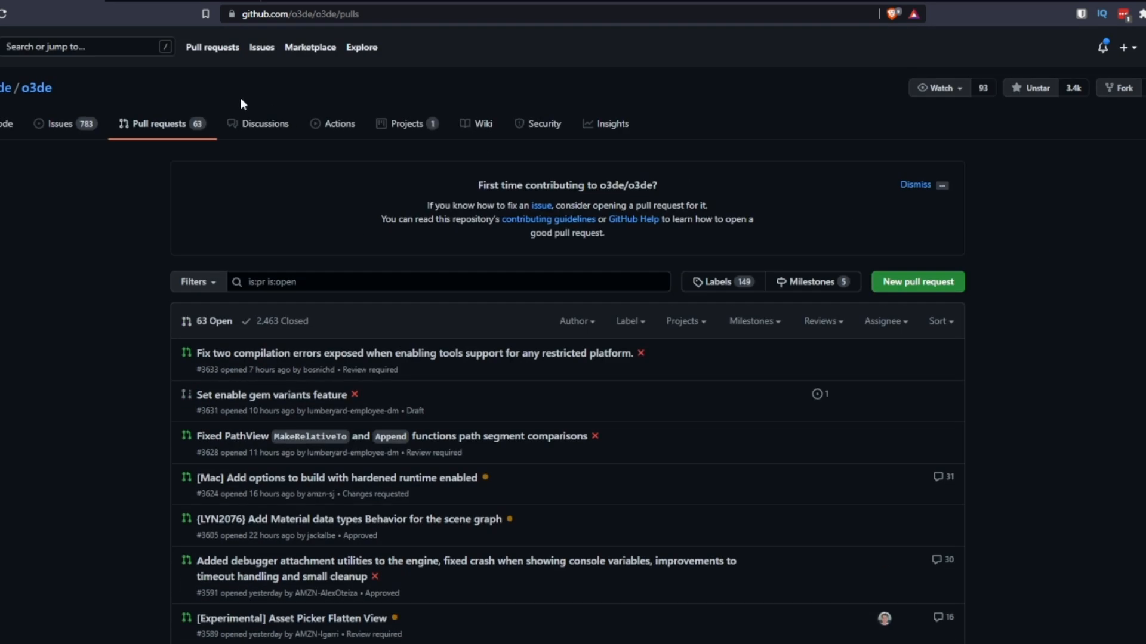
Show the o3de repository's Projects list and bring up the O3DE Roadmap board.
{"action": "left_click", "coordinate": [404, 124]}
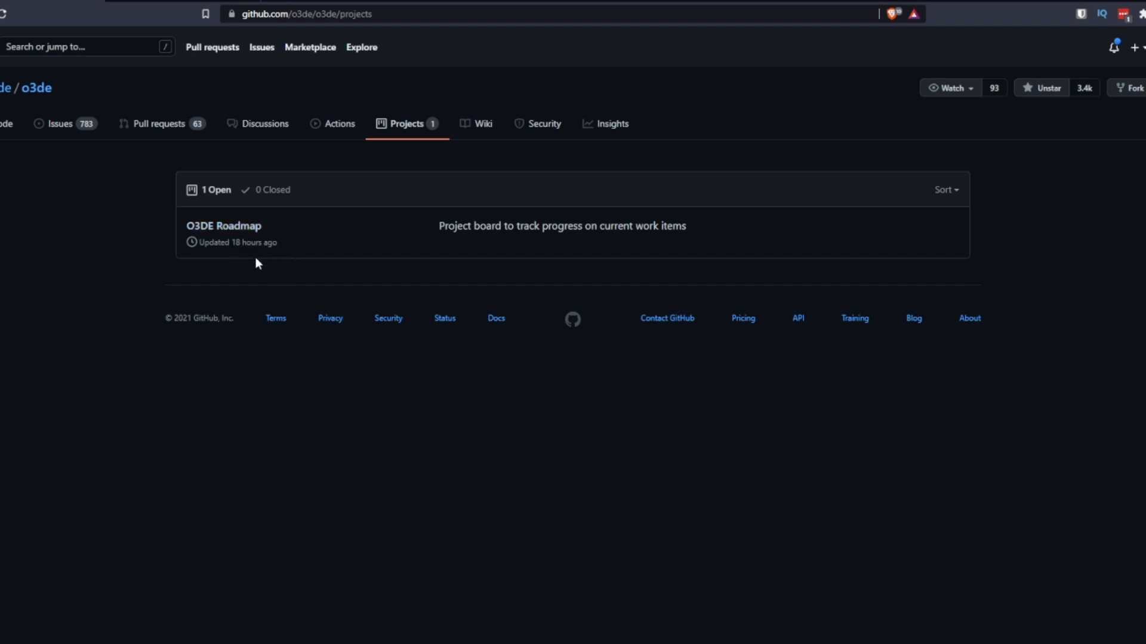
{"action": "left_click", "coordinate": [255, 231]}
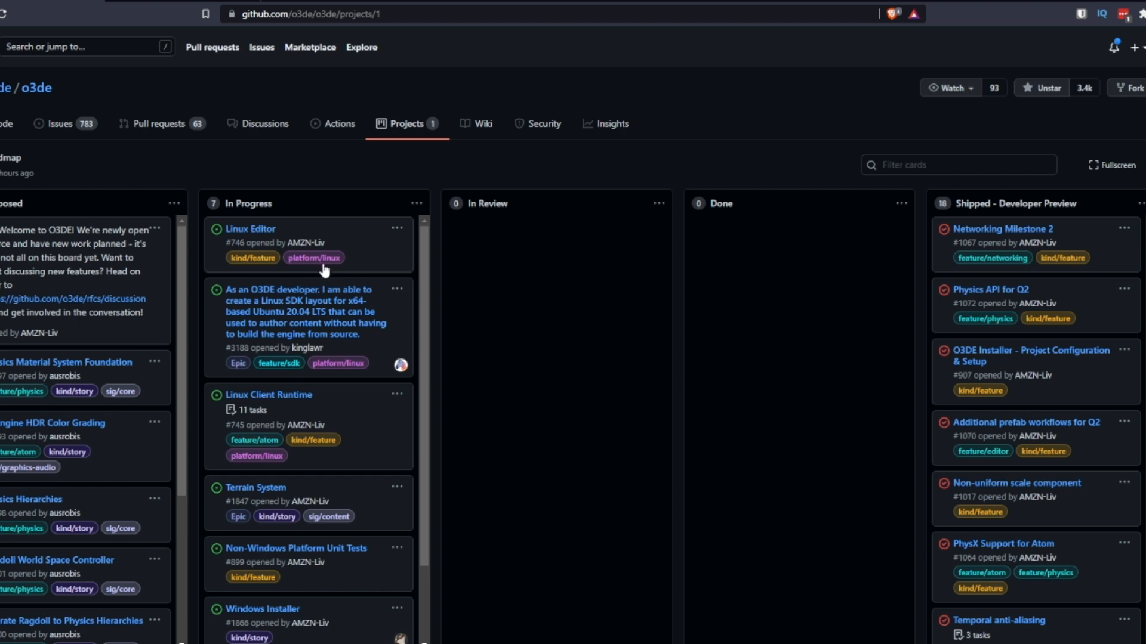
{"action": "left_click_drag", "start_coordinate": [426, 236], "coordinate": [427, 293]}
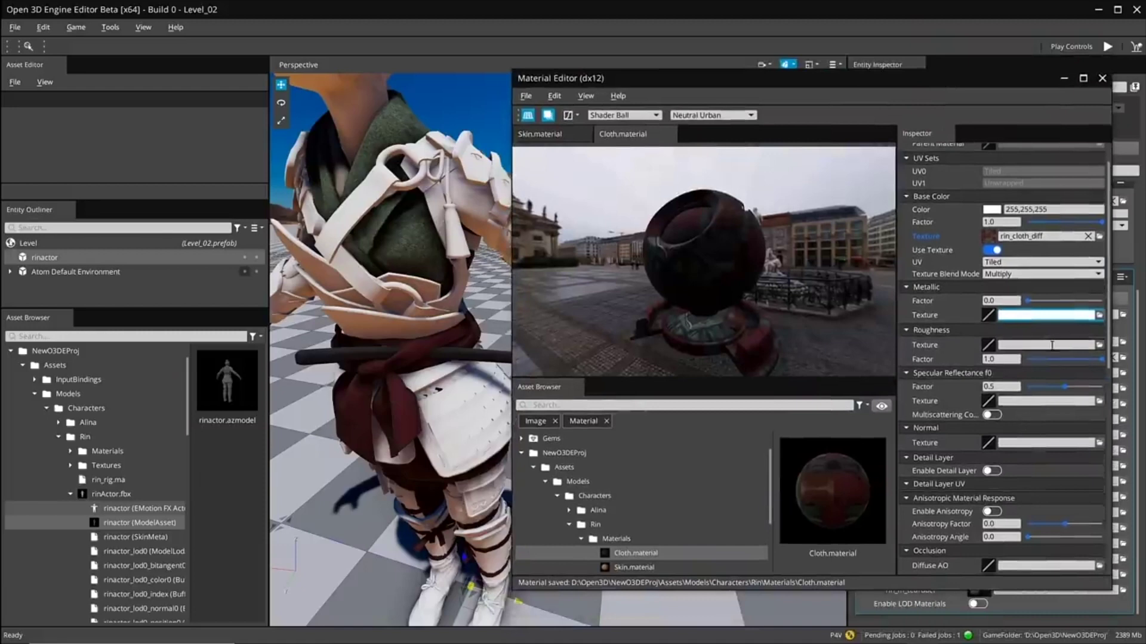
Commit the lower Roughness Factor on Cloth.material and save it via File > Save.
{"action": "left_click", "coordinate": [1003, 359]}
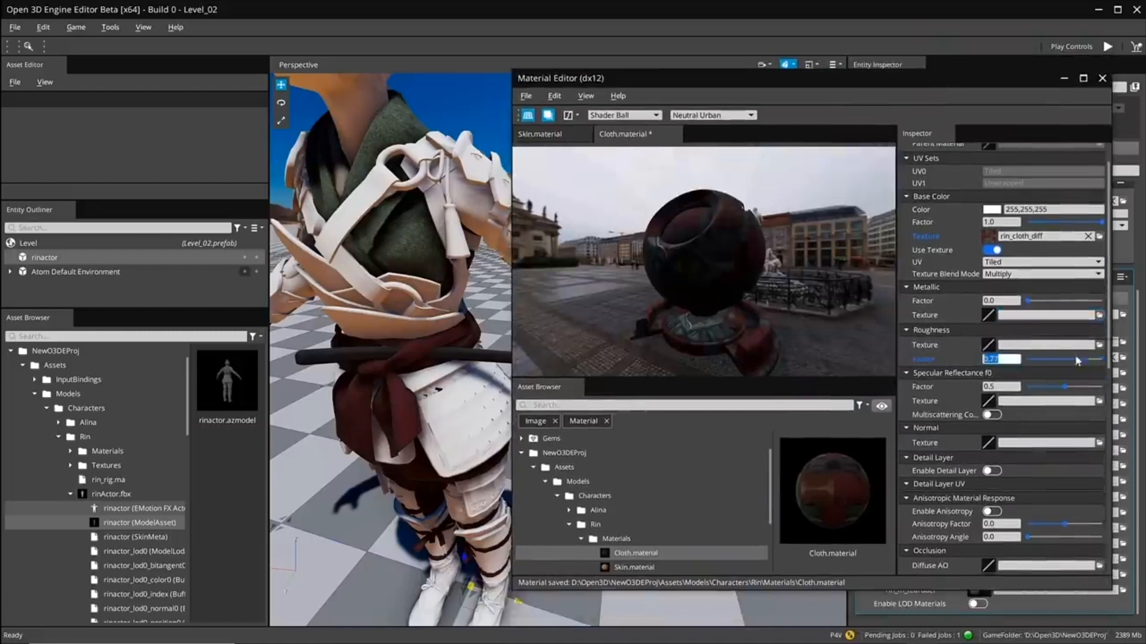
{"action": "left_click", "coordinate": [526, 95]}
{"action": "left_click", "coordinate": [533, 159]}
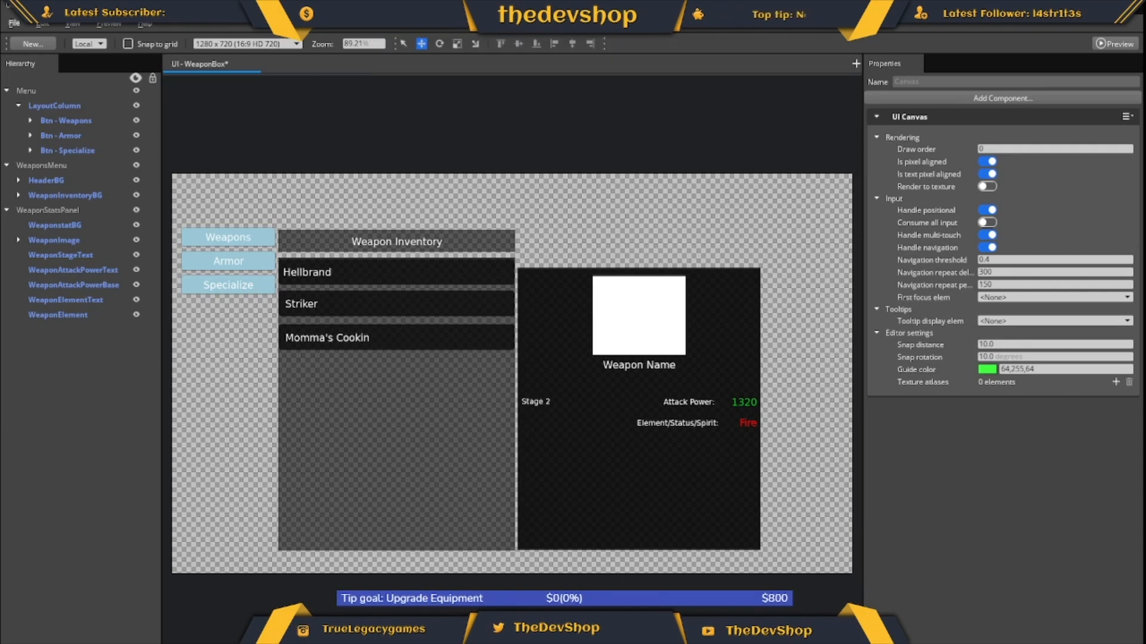
Rename the WeaponSlotText element to MaterialsNeededSlot 1 in the WeaponBox canvas.
{"action": "left_click", "coordinate": [747, 423]}
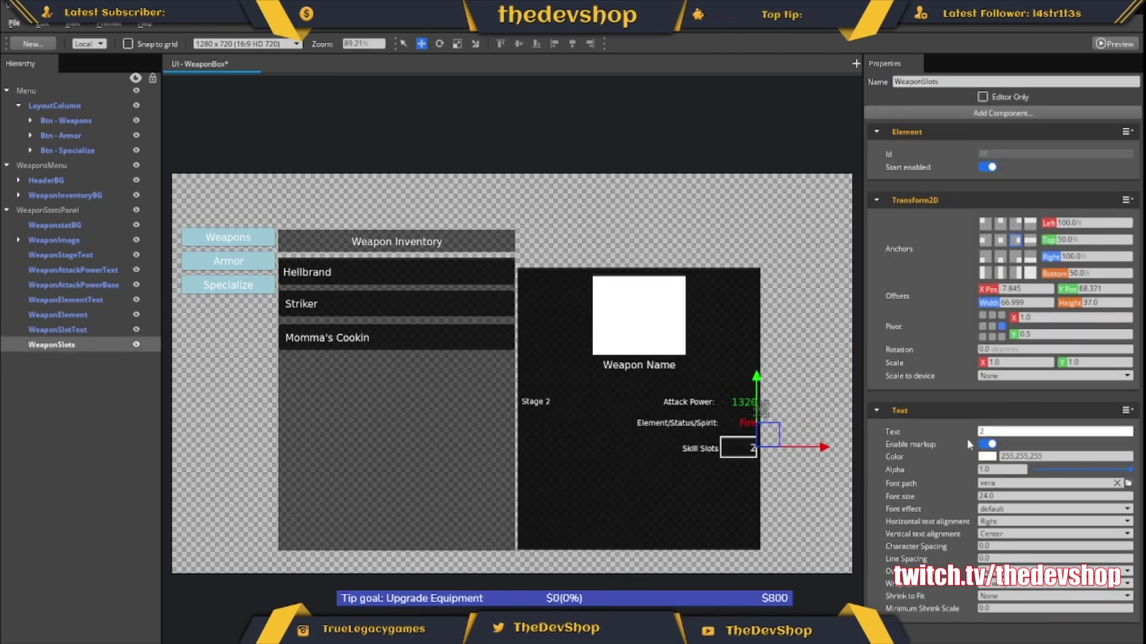
{"action": "left_click", "coordinate": [806, 472]}
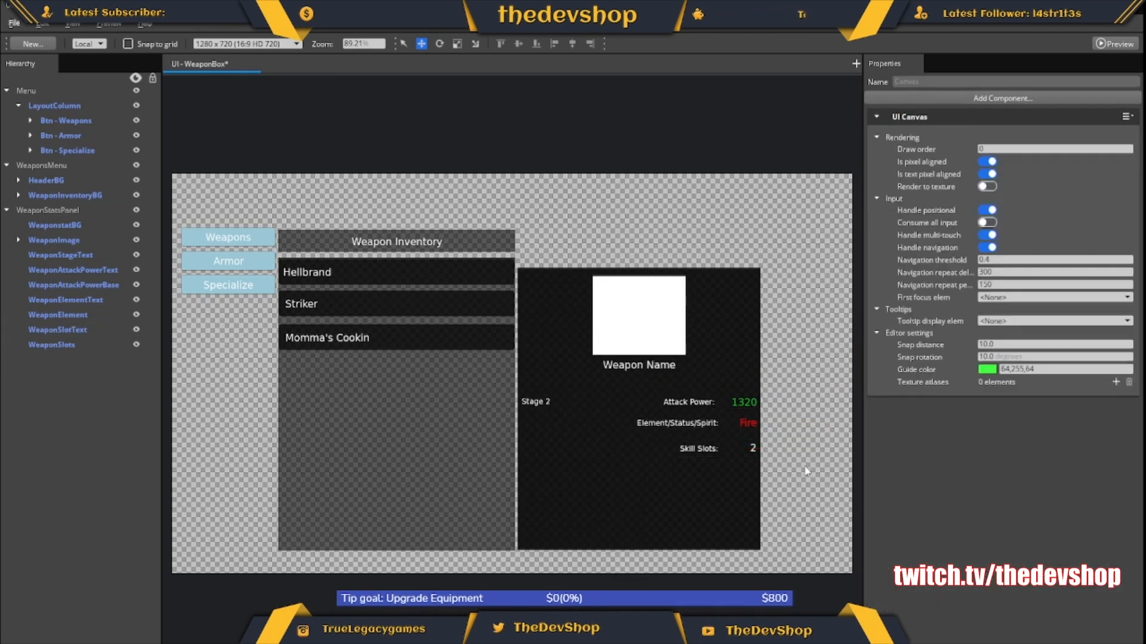
{"action": "left_click", "coordinate": [58, 330]}
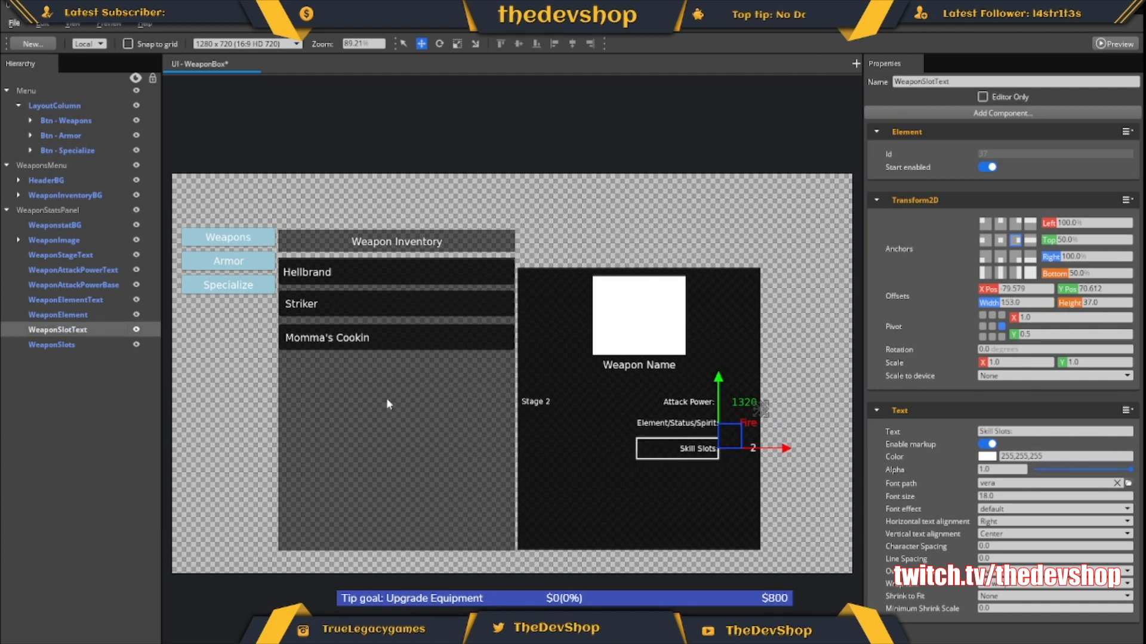
{"action": "type", "text": "MaterialsNeeded"}
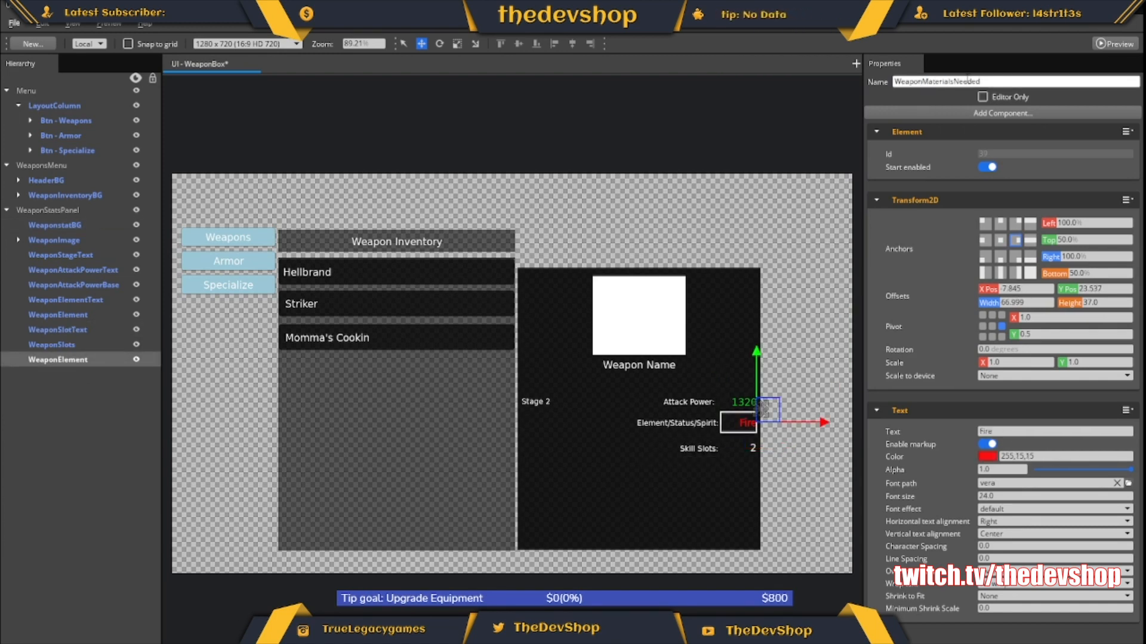
{"action": "type", "text": "Slot 1"}
{"action": "key", "text": "Return"}
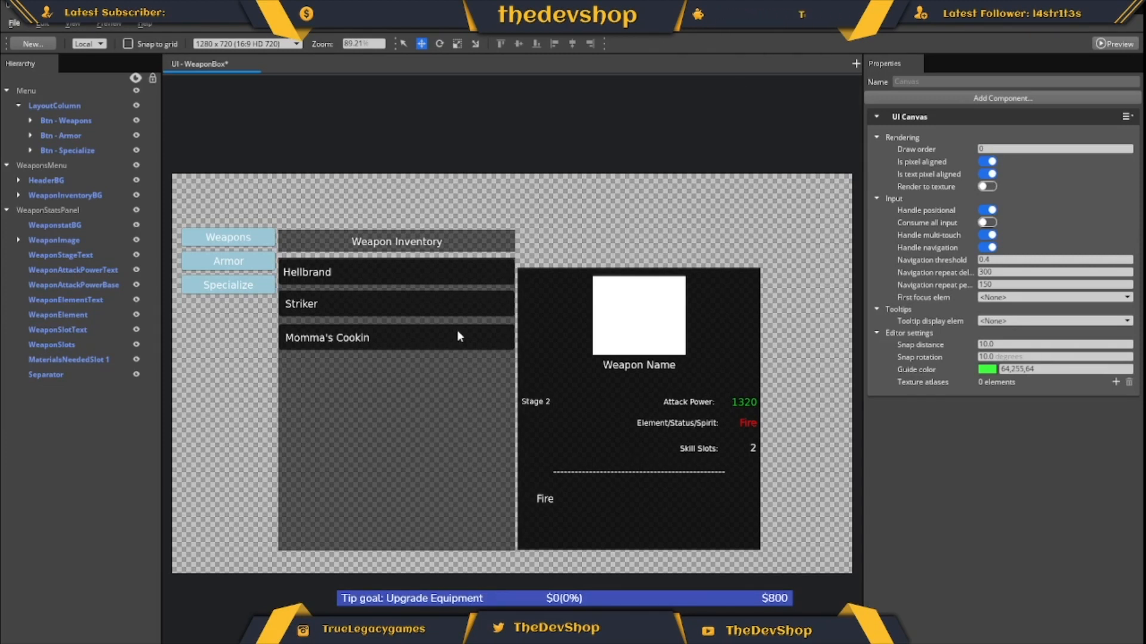
Duplicate the material slot several times and select MaterialsNeededSlot 3 through 6.
{"action": "left_click", "coordinate": [70, 361]}
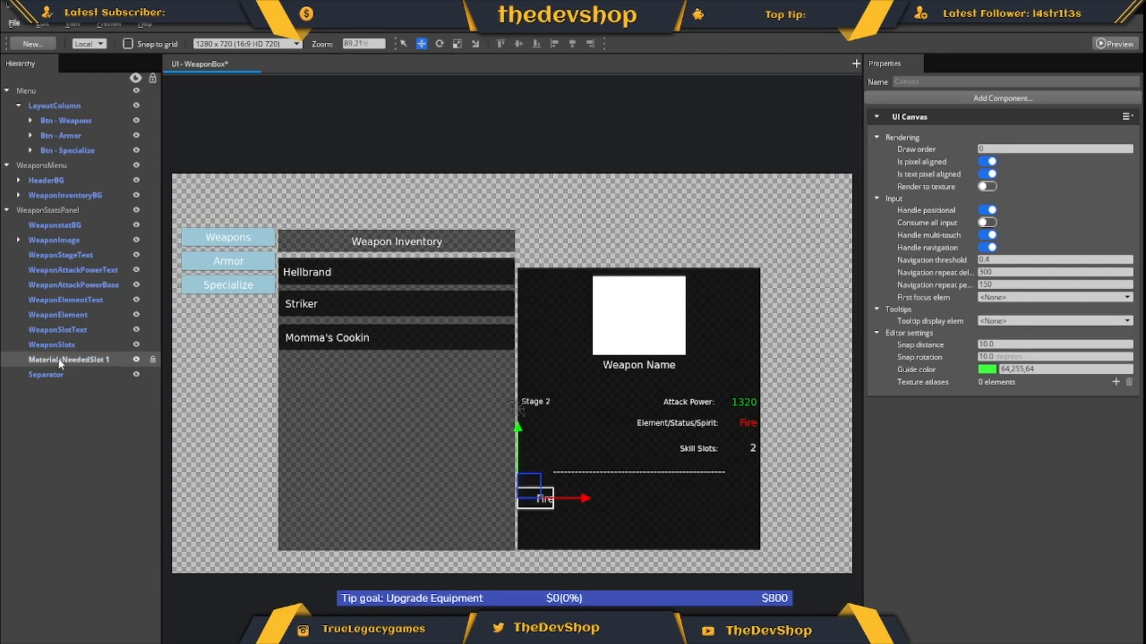
{"action": "mouse_move", "coordinate": [54, 225]}
{"action": "left_mouse_down"}
{"action": "mouse_move", "coordinate": [55, 367]}
{"action": "mouse_move", "coordinate": [54, 220]}
{"action": "left_mouse_up"}
{"action": "key", "text": "ctrl+z"}
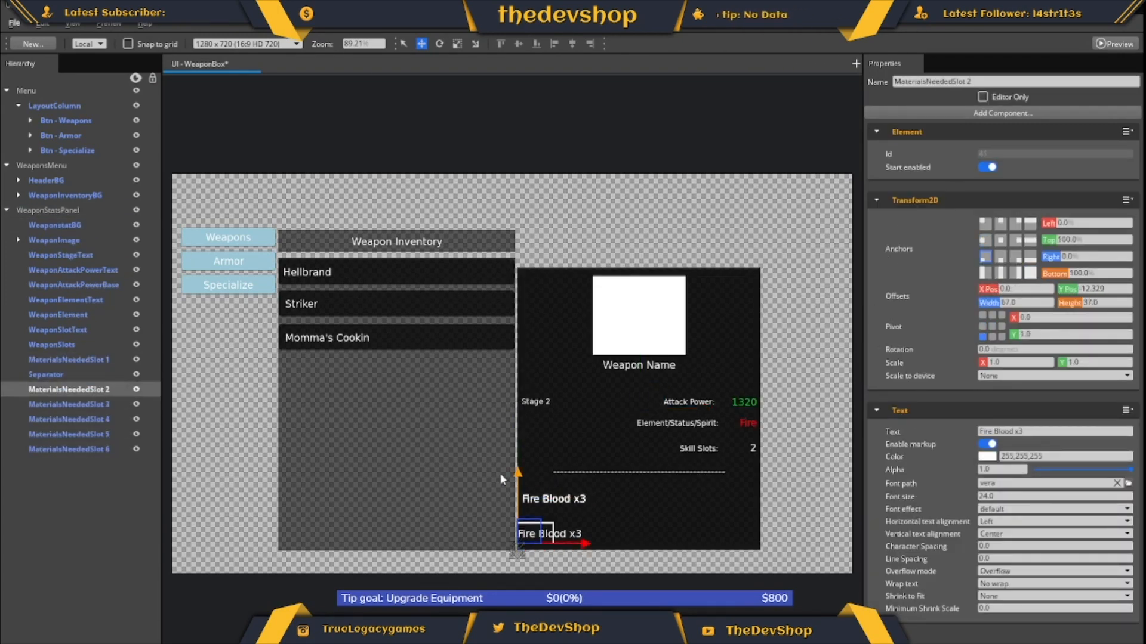
{"action": "left_click", "coordinate": [97, 404]}
{"action": "left_click", "coordinate": [69, 418]}
{"action": "left_click", "coordinate": [69, 450], "text": "shift"}
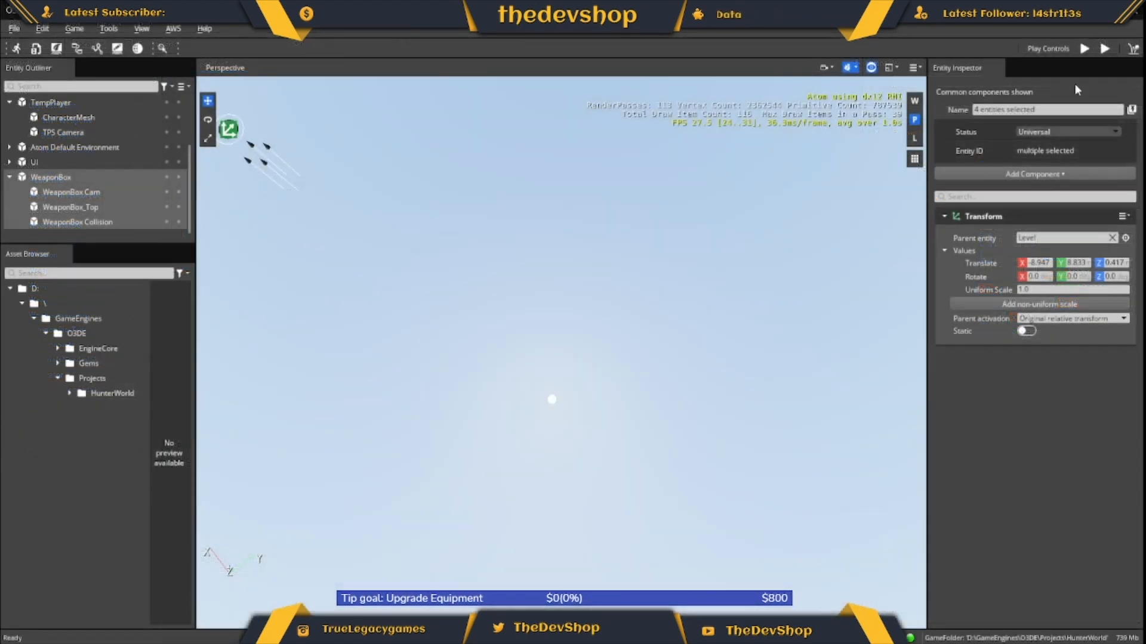
Play-test walking up to the weapon box, then select WeaponStatsPanel in the UI canvas.
{"action": "key", "text": "ctrl+g"}
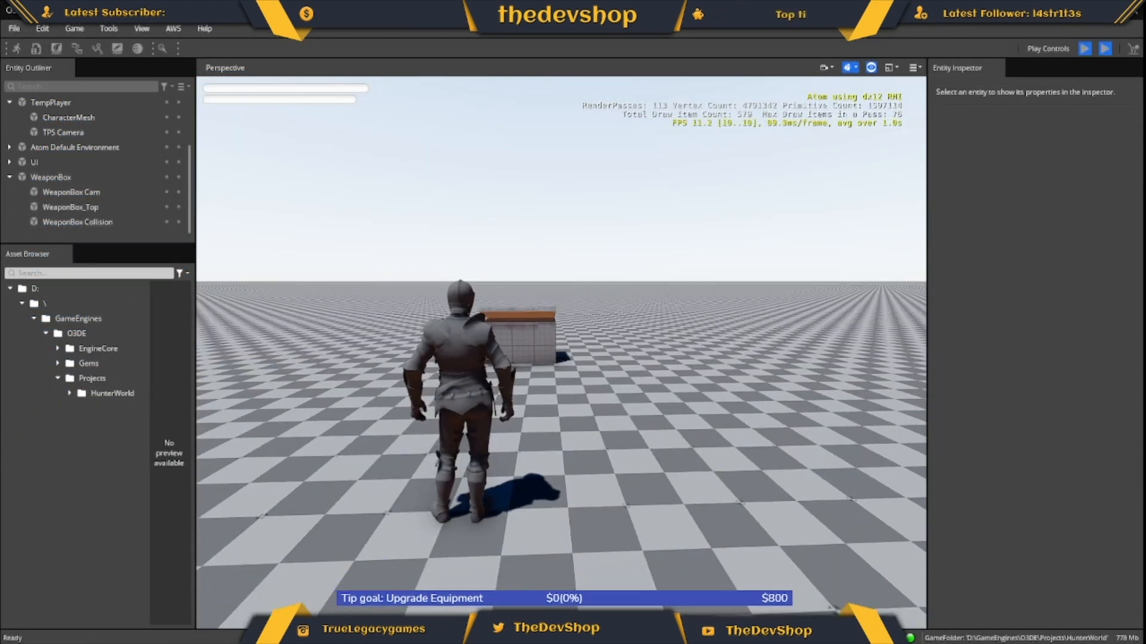
{"action": "key", "text": "w"}
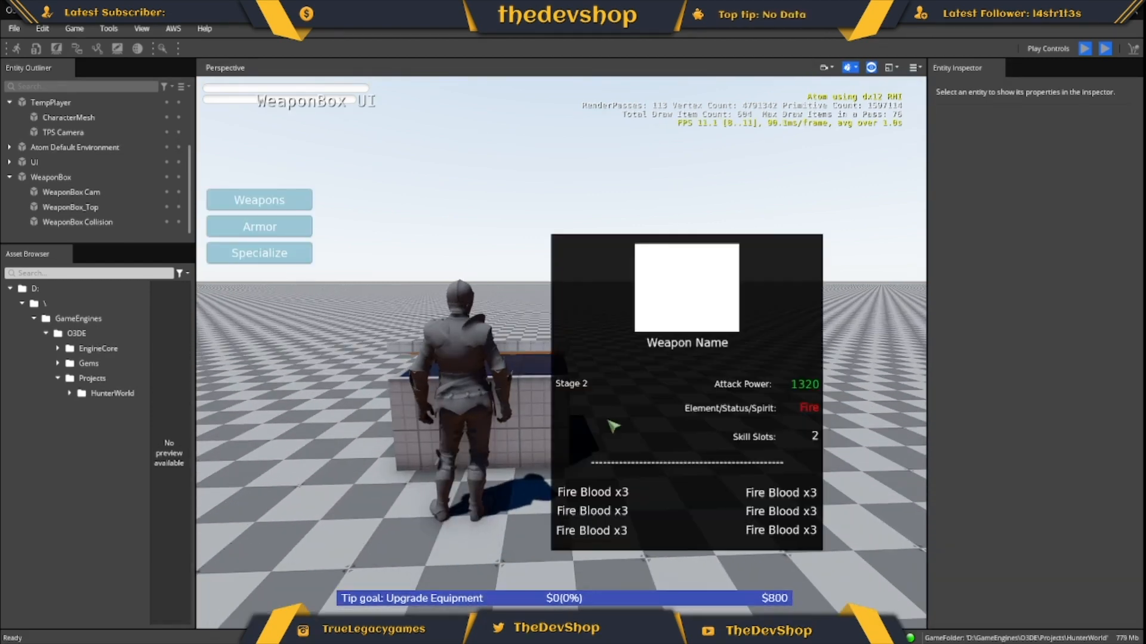
{"action": "key", "text": "Escape"}
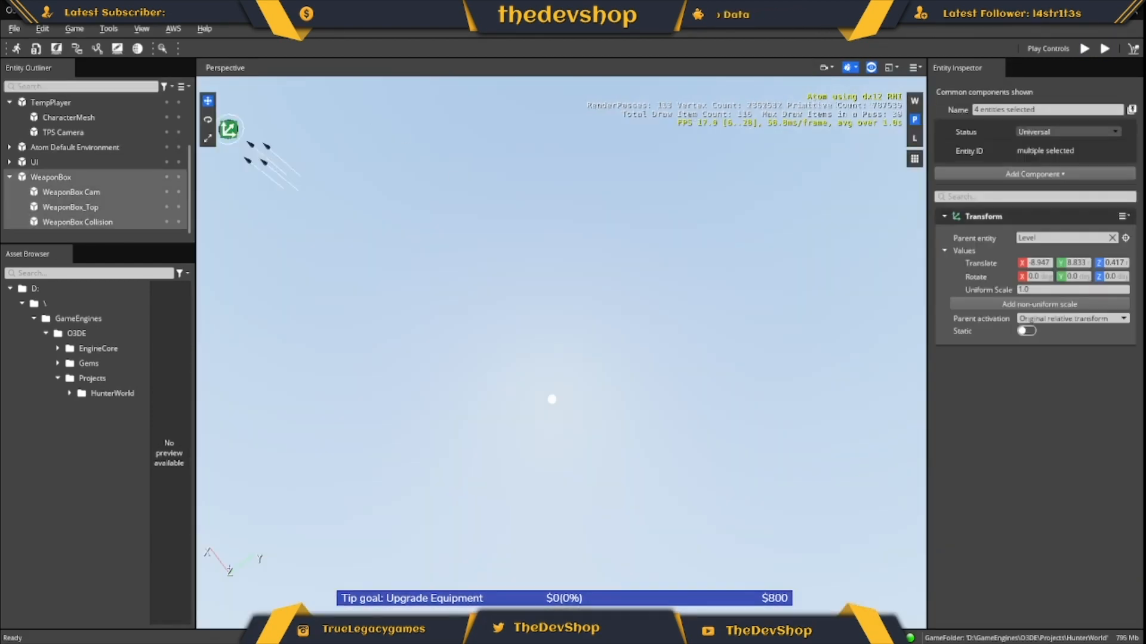
{"action": "key", "text": "alt+Tab"}
{"action": "left_click", "coordinate": [48, 210]}
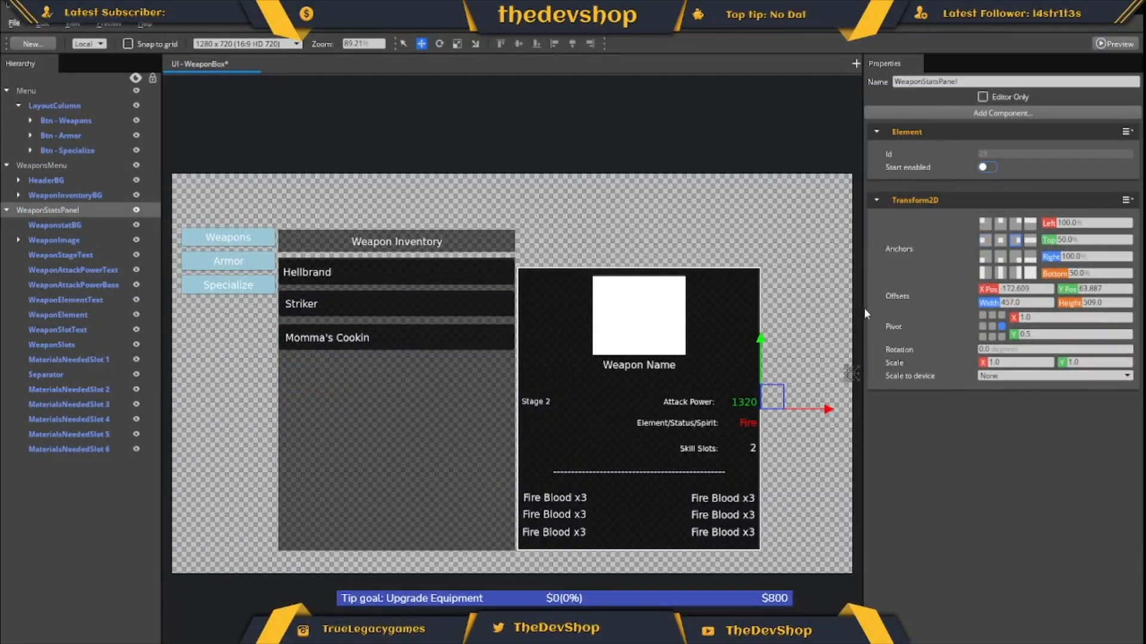
{"action": "key", "text": "alt+Tab"}
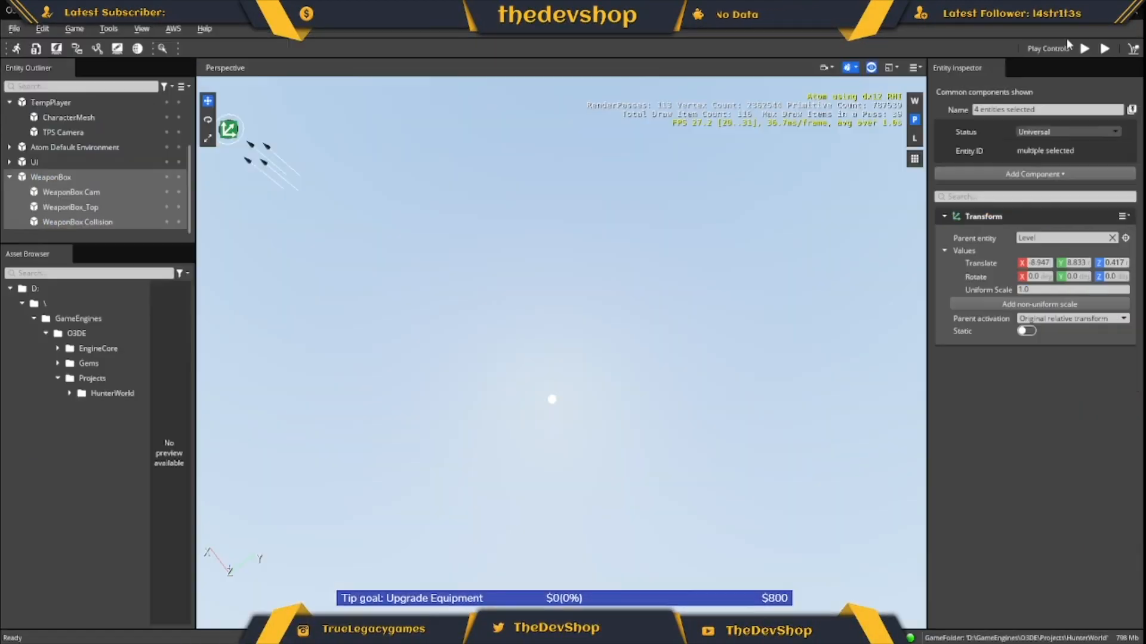
Run the game and view the Hellbrand weapon's details in the Weapons inventory.
{"action": "left_click", "coordinate": [1084, 48]}
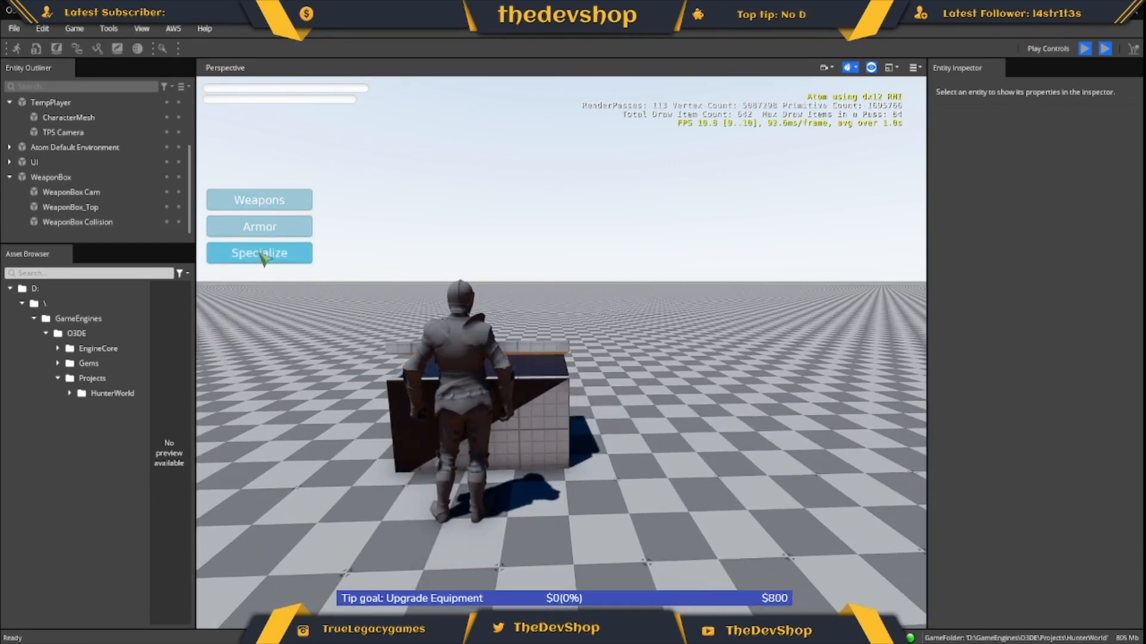
{"action": "left_click", "coordinate": [268, 204]}
{"action": "left_click", "coordinate": [376, 238]}
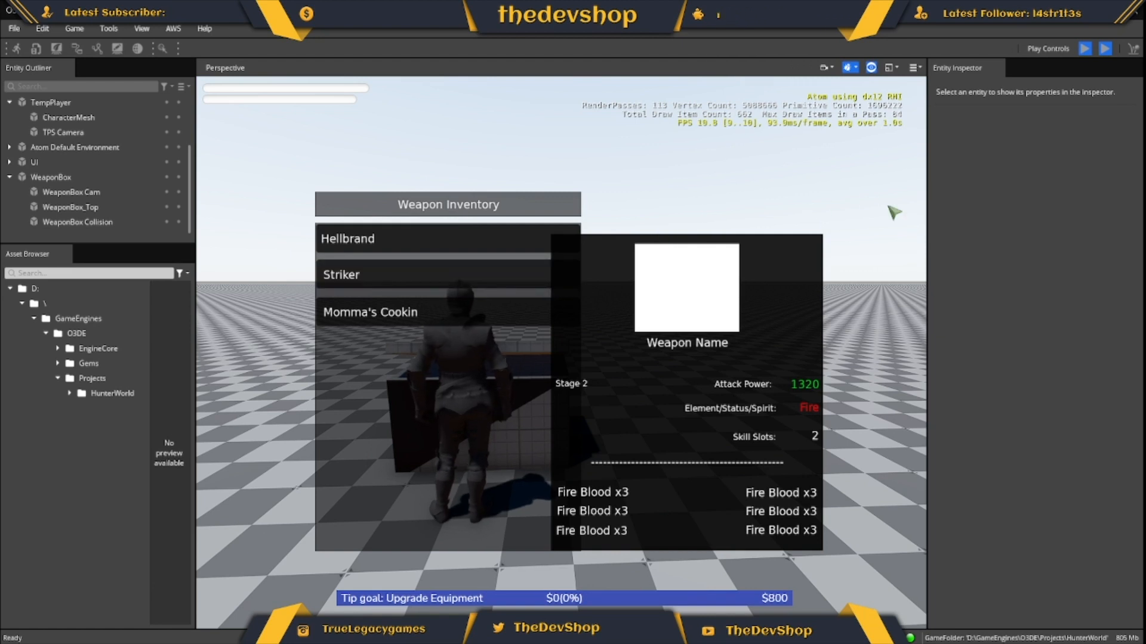
{"action": "key", "text": "Escape"}
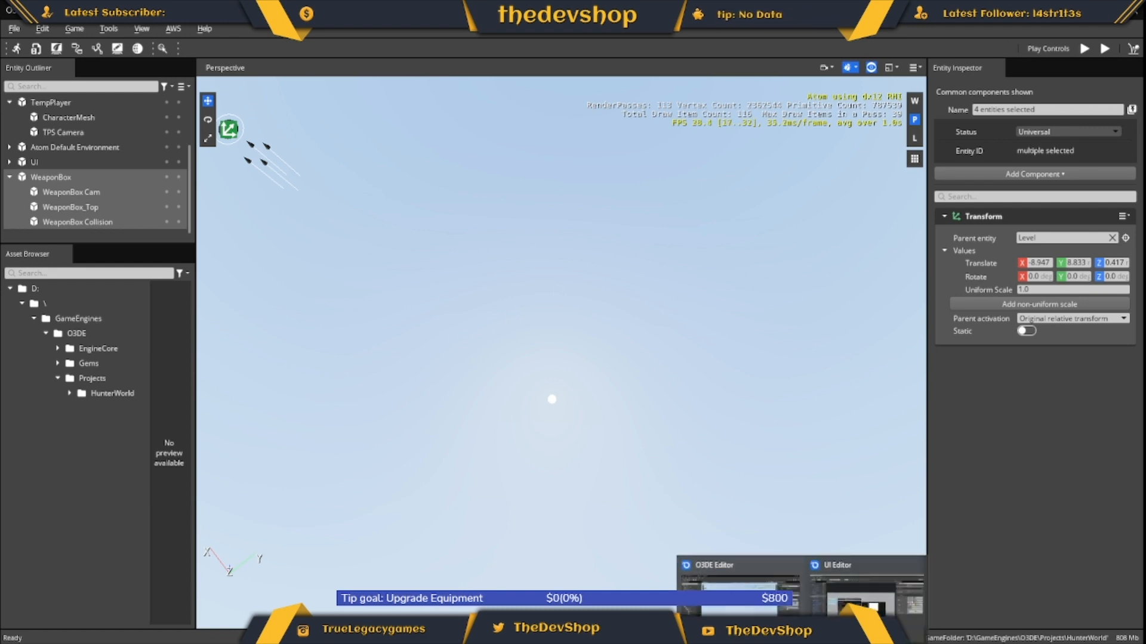
Move the weapon stats panel further right, save, and replay to check the Weapons layout.
{"action": "left_click", "coordinate": [919, 573]}
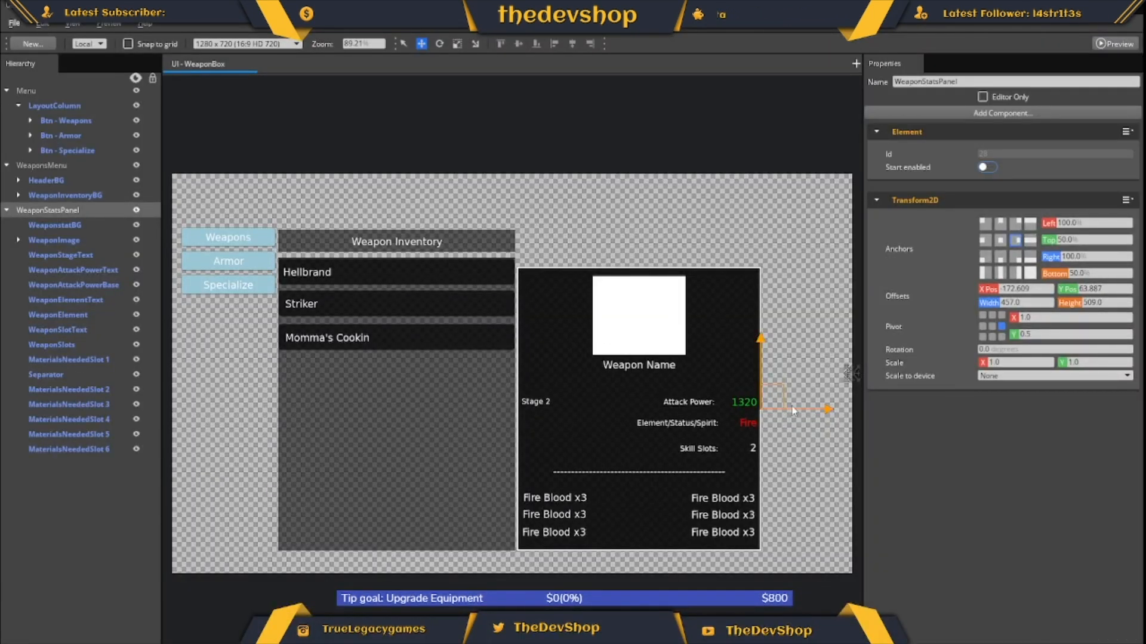
{"action": "left_click_drag", "start_coordinate": [827, 411], "coordinate": [859, 410]}
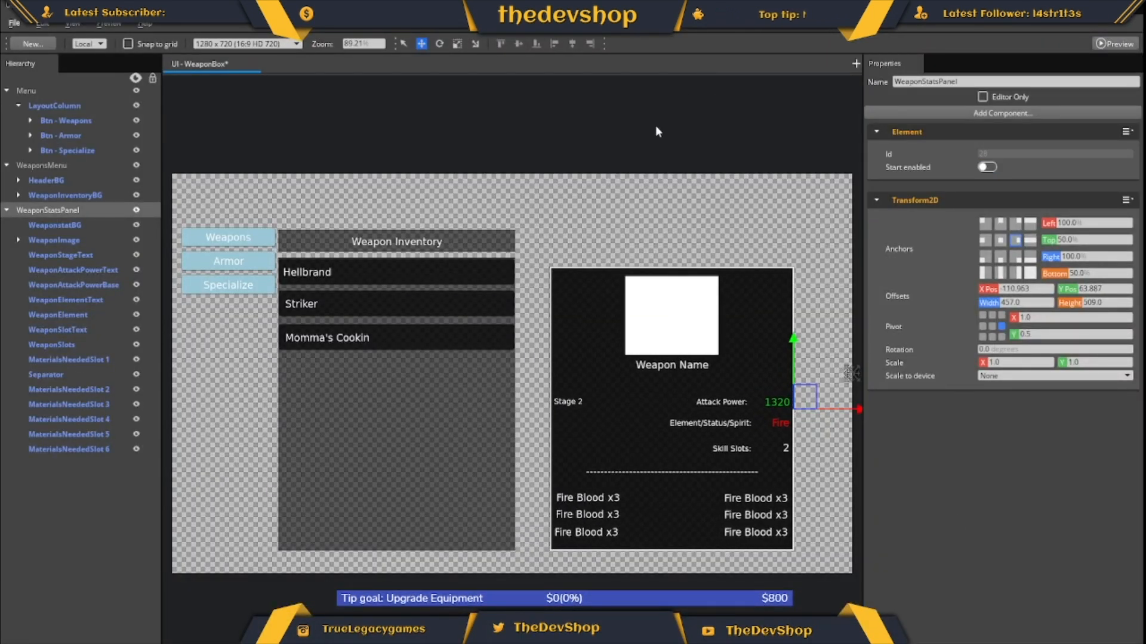
{"action": "key", "text": "ctrl+s"}
{"action": "key", "text": "alt+Tab"}
{"action": "key", "text": "ctrl+g"}
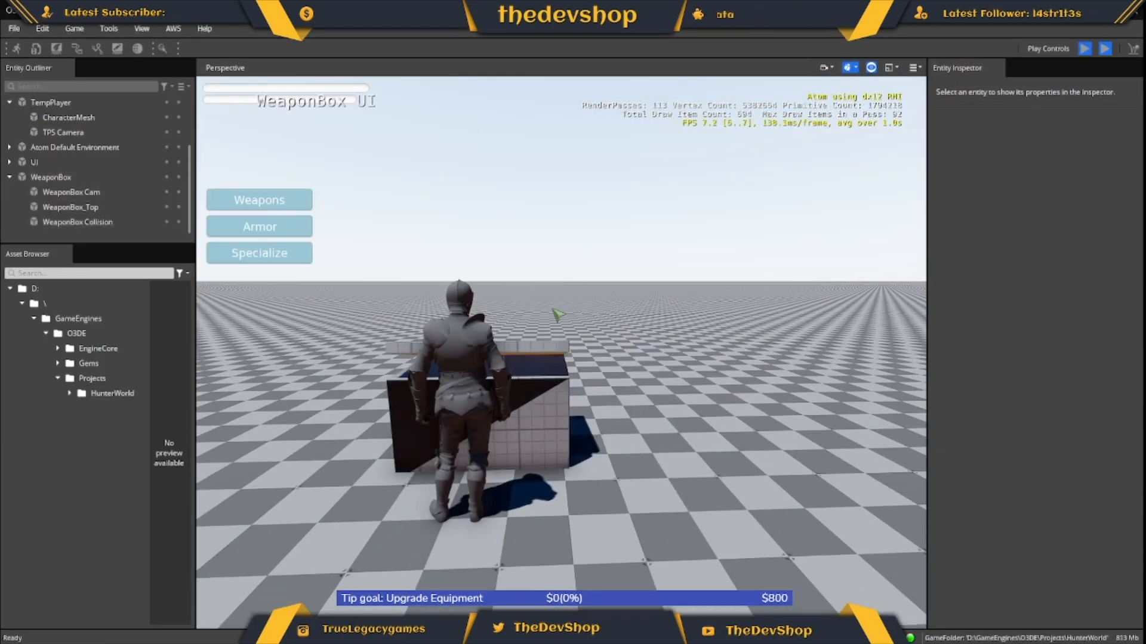
{"action": "left_click", "coordinate": [259, 195]}
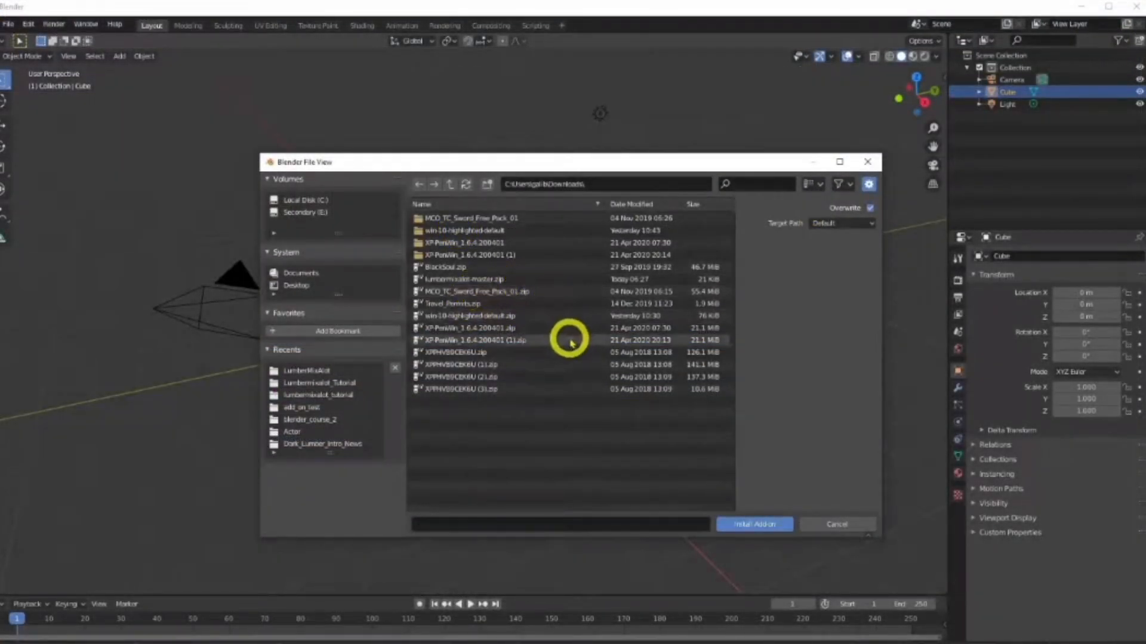
Install the lumbermixalot add-on from lumbermixalot-master.zip in Downloads.
{"action": "left_click", "coordinate": [477, 280]}
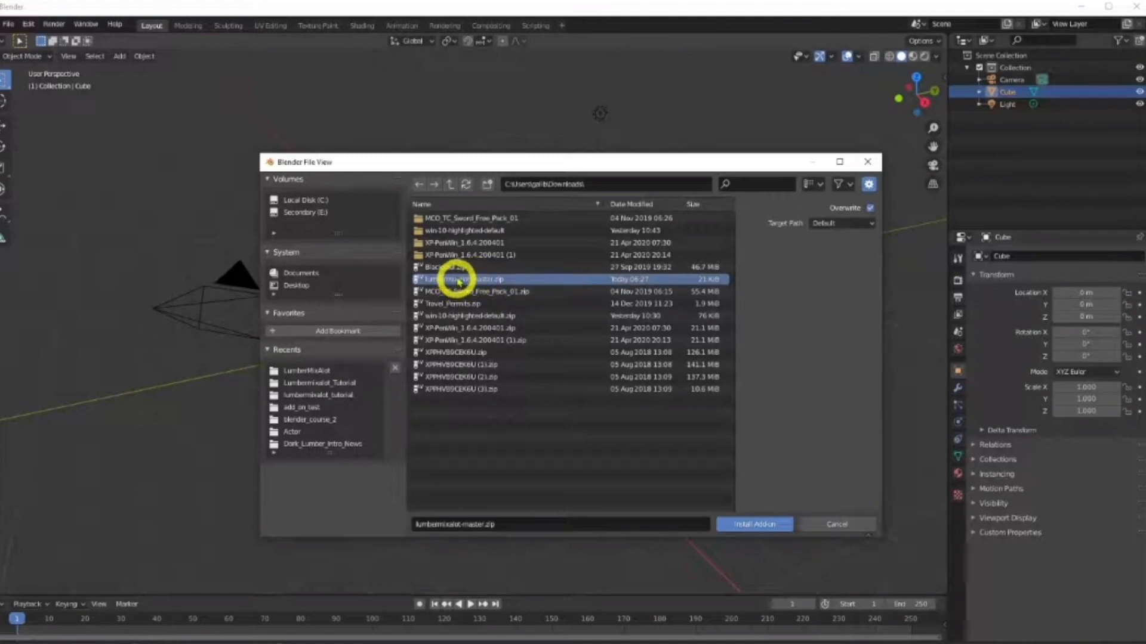
{"action": "double_click", "coordinate": [458, 281]}
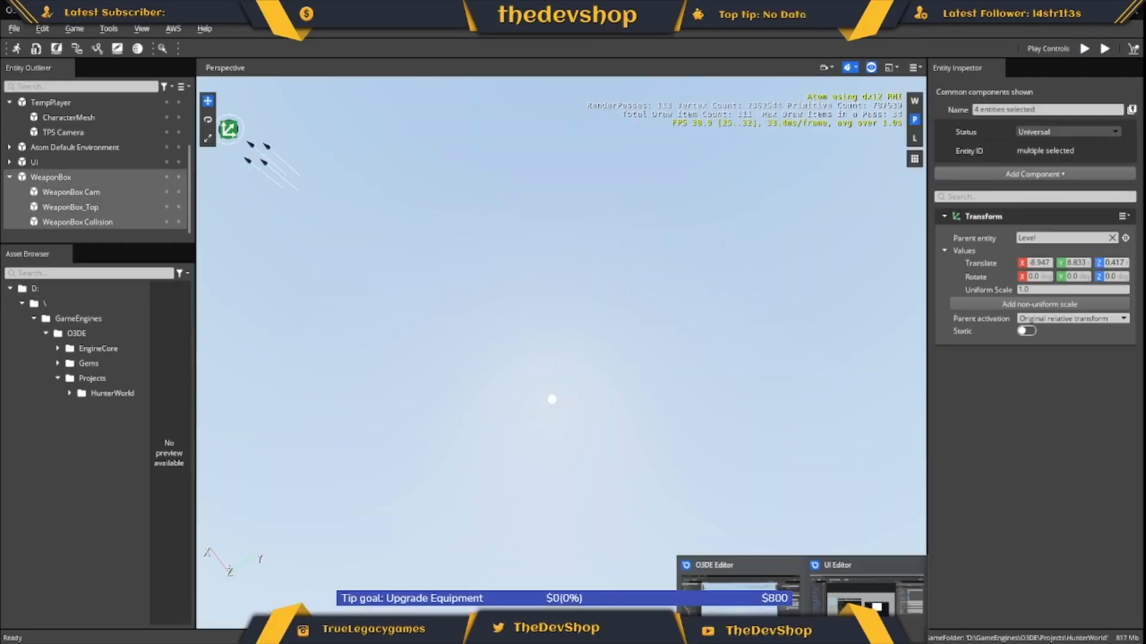
Copy MaterialsNeededSlot 1 into a Required Materials heading above the separator.
{"action": "left_click", "coordinate": [864, 591]}
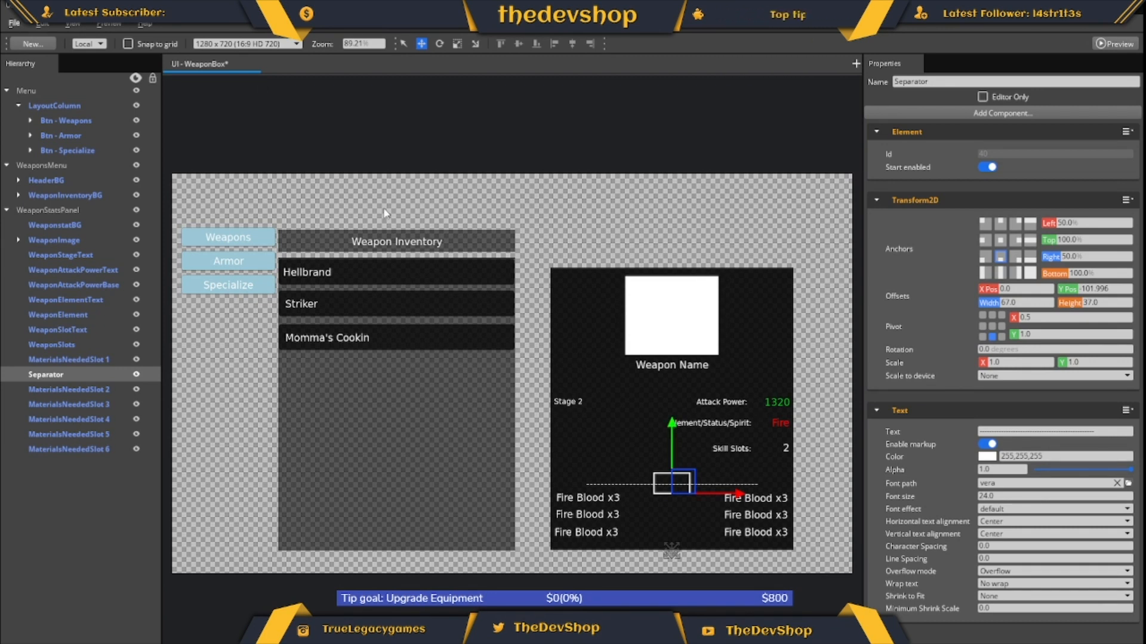
{"action": "left_click", "coordinate": [68, 359]}
{"action": "left_click_drag", "start_coordinate": [69, 360], "coordinate": [69, 461]}
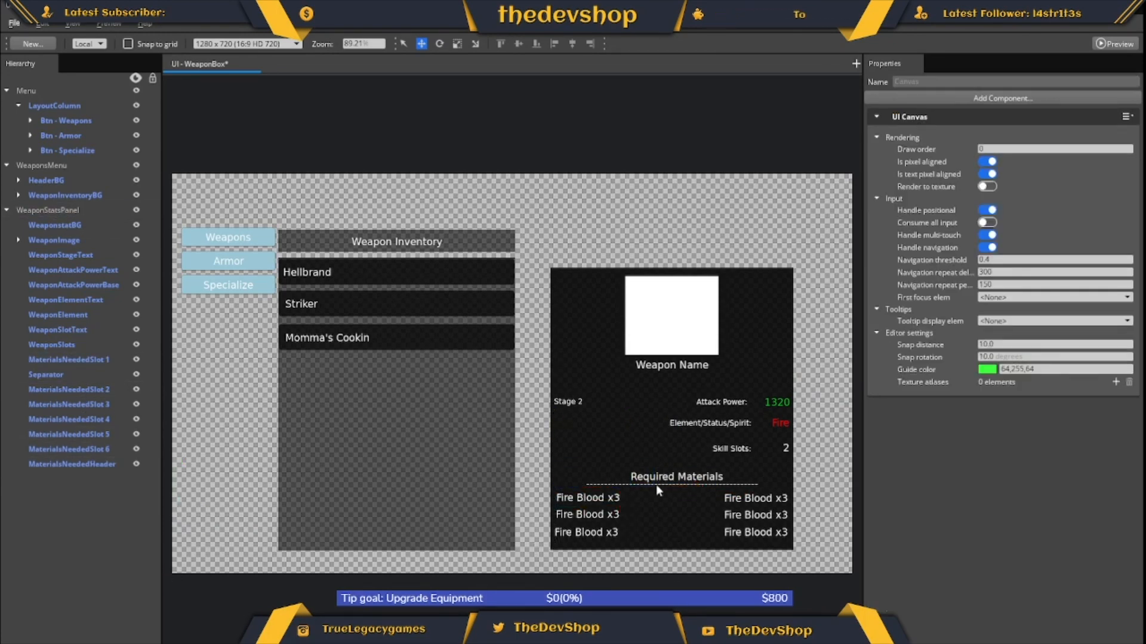
{"action": "left_click", "coordinate": [656, 485]}
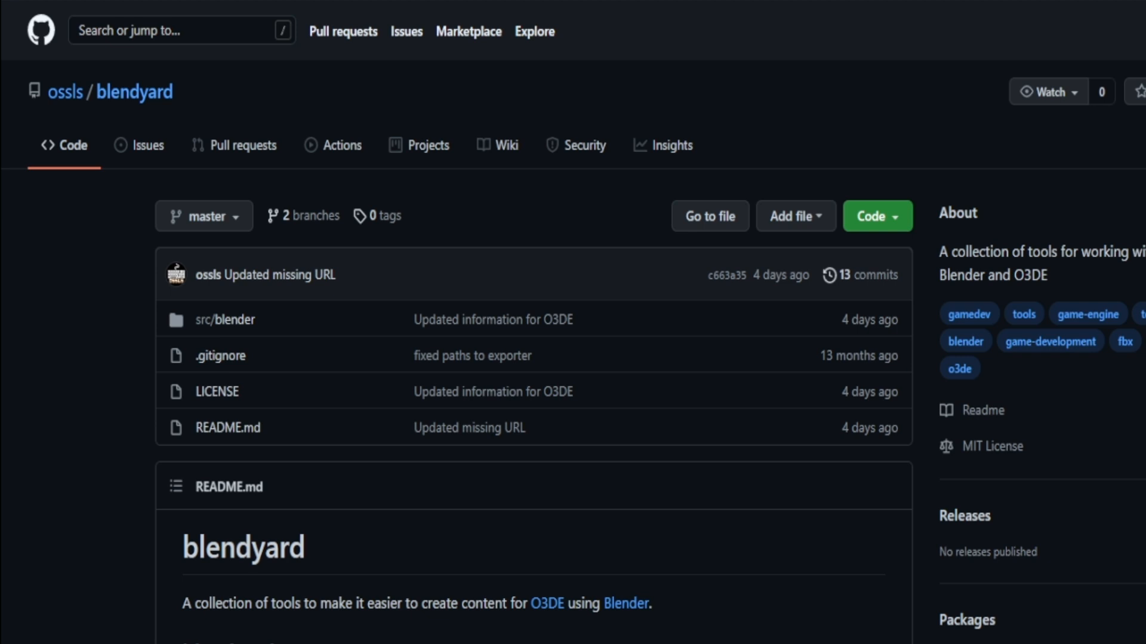
{"action": "scroll", "coordinate": [573, 358], "scroll_direction": "down", "scroll_amount": 3}
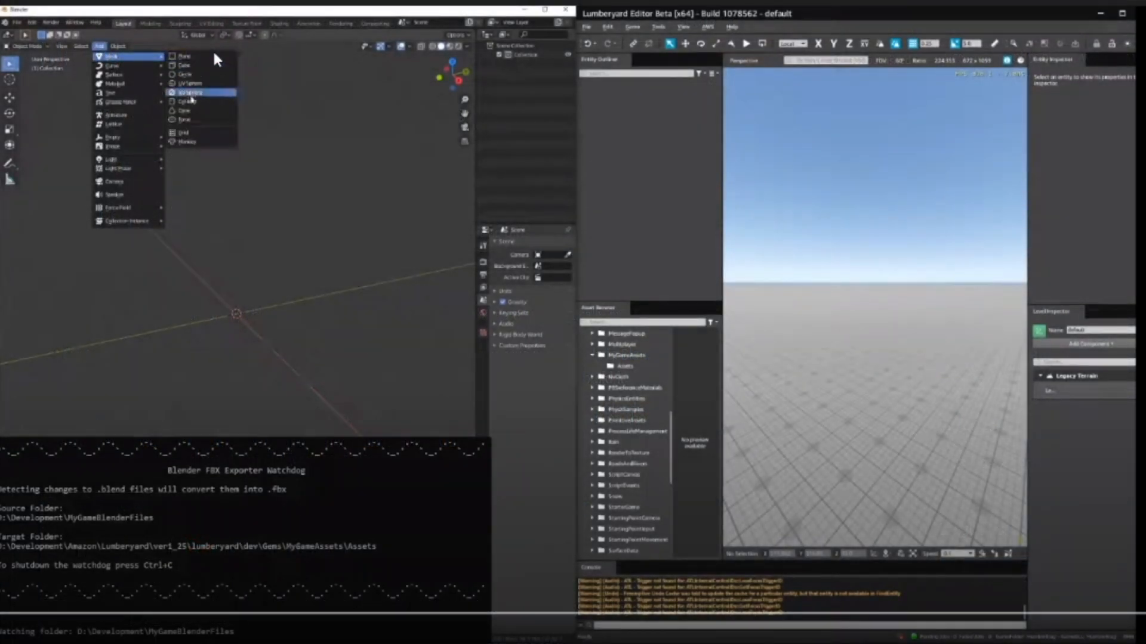
Add a cube, raise it along Z, and save the blend file into the watched folder.
{"action": "left_click", "coordinate": [185, 65]}
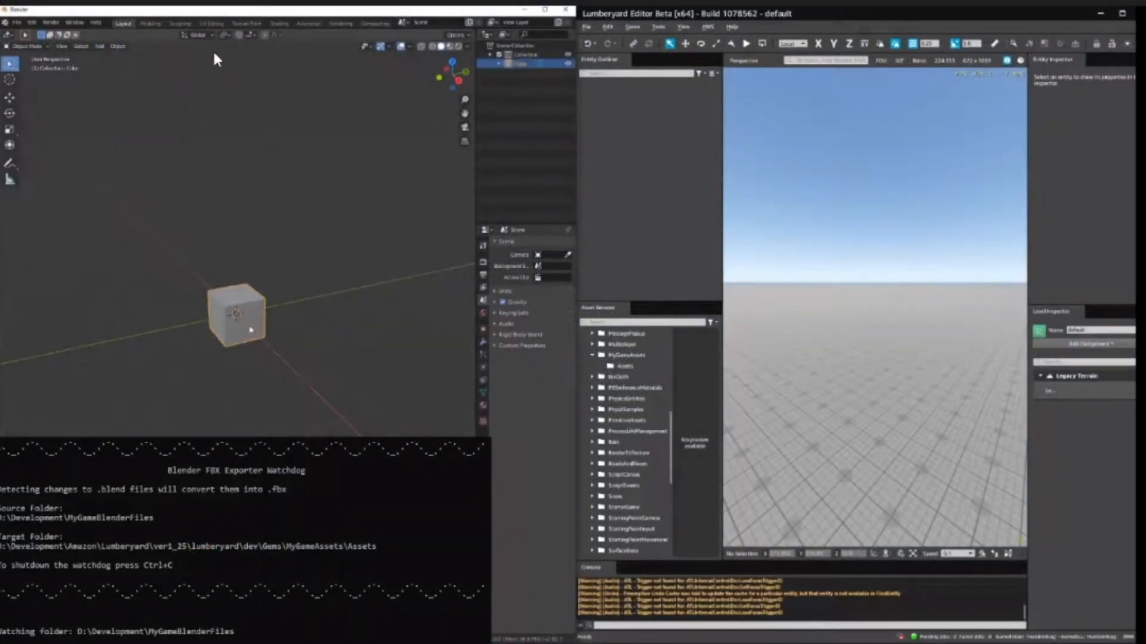
{"action": "key", "text": "g"}
{"action": "key", "text": "z"}
{"action": "left_click", "coordinate": [215, 268]}
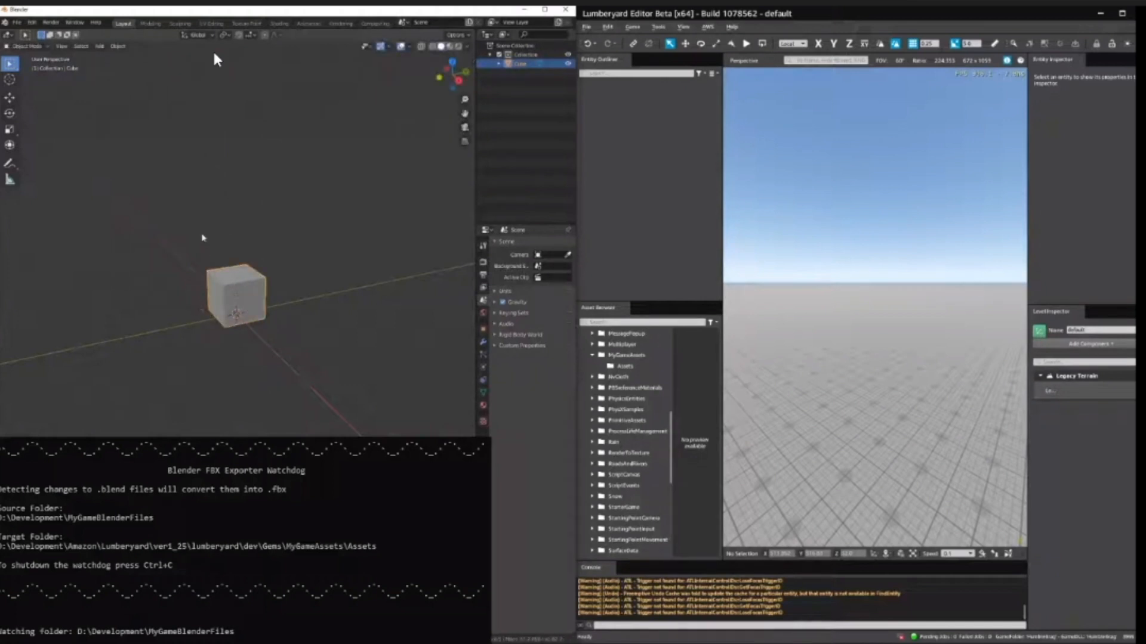
{"action": "key", "text": "ctrl+s"}
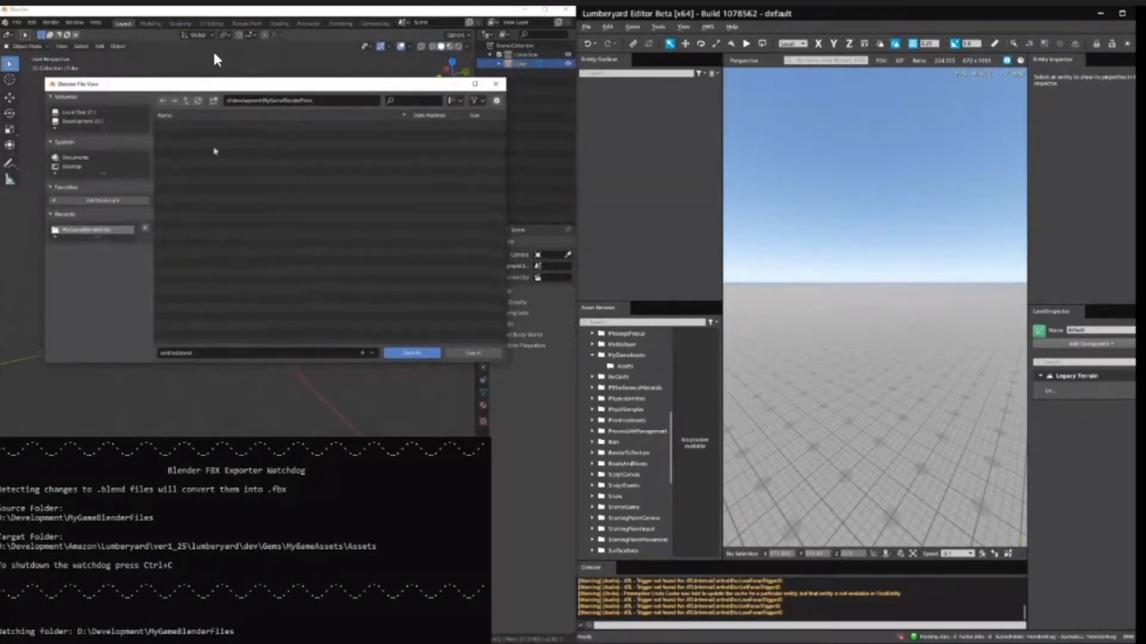
{"action": "key", "text": "ctrl+BackSpace"}
{"action": "type", "text": "MyCube"}
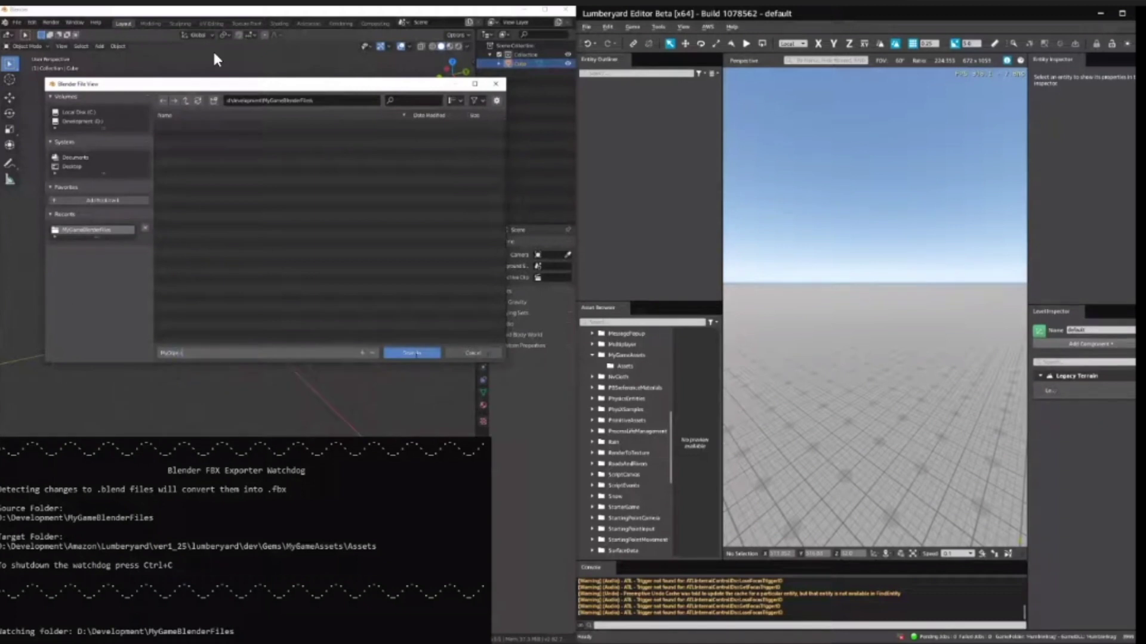
{"action": "left_click", "coordinate": [411, 353]}
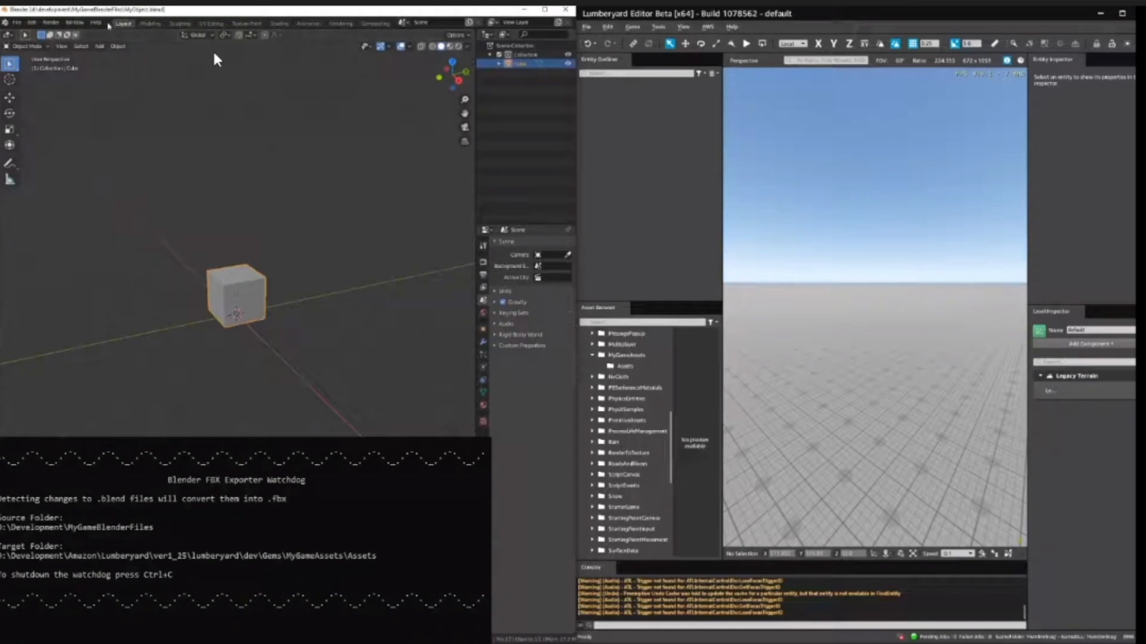
Place the exported cube in the Lumberyard level, add a cone on top and re-save.
{"action": "left_click", "coordinate": [118, 46]}
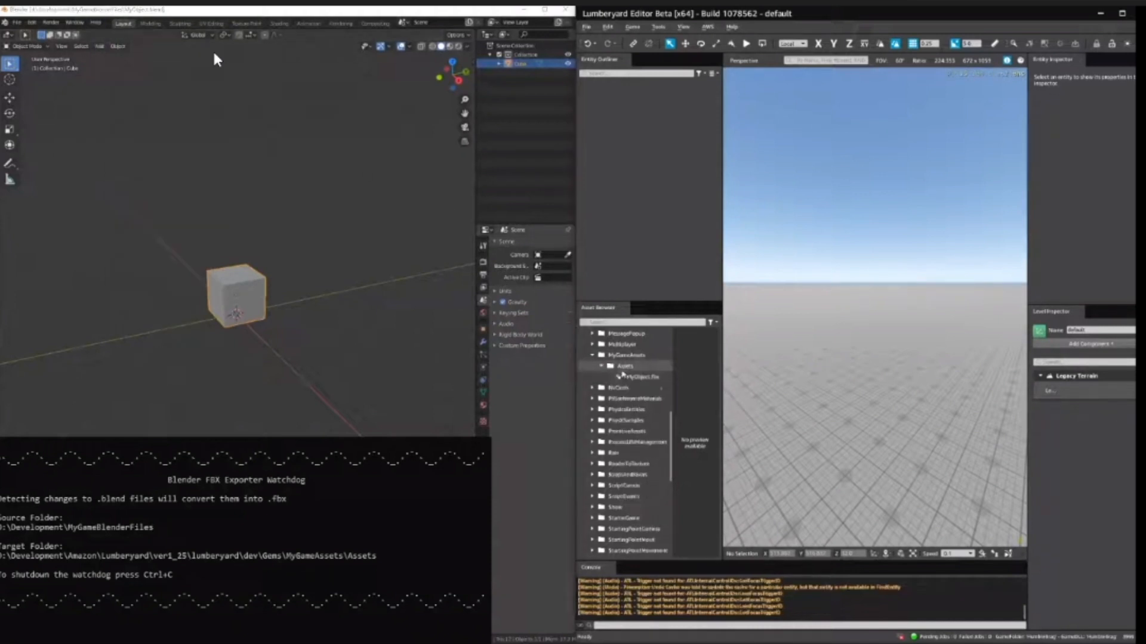
{"action": "left_click_drag", "start_coordinate": [812, 379], "coordinate": [833, 378]}
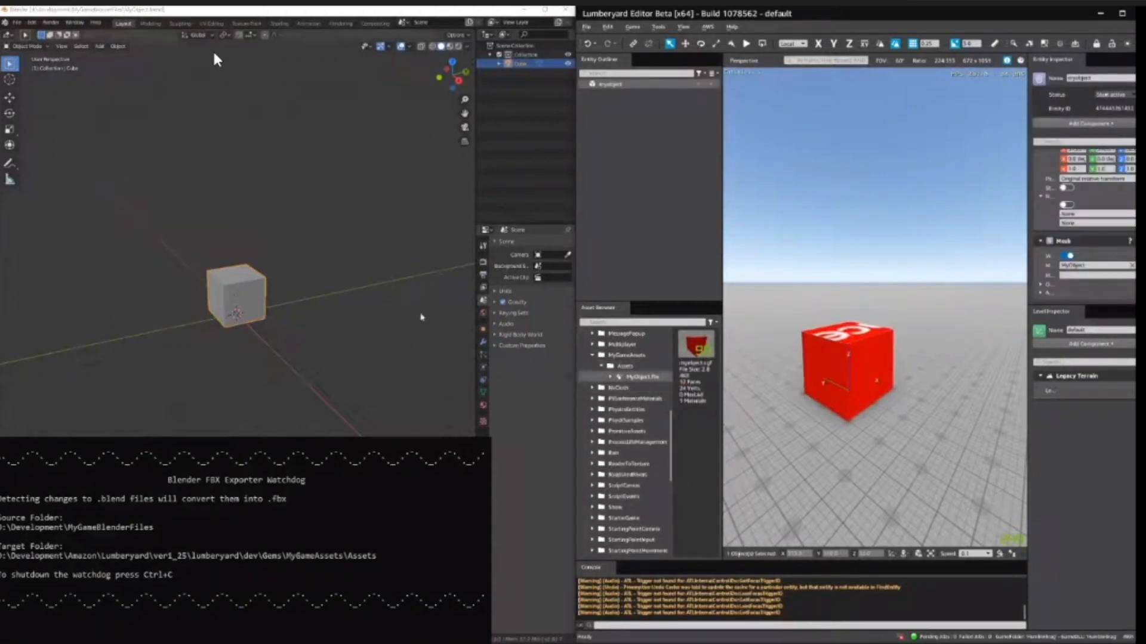
{"action": "left_click", "coordinate": [100, 46]}
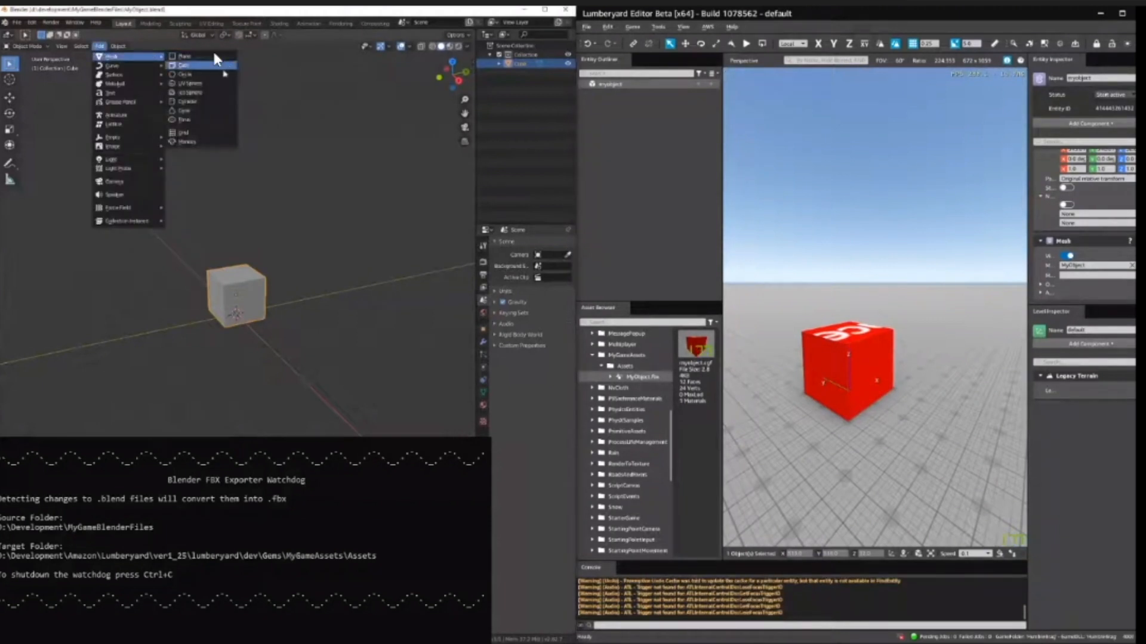
{"action": "left_click", "coordinate": [201, 107]}
{"action": "key", "text": "shift+a"}
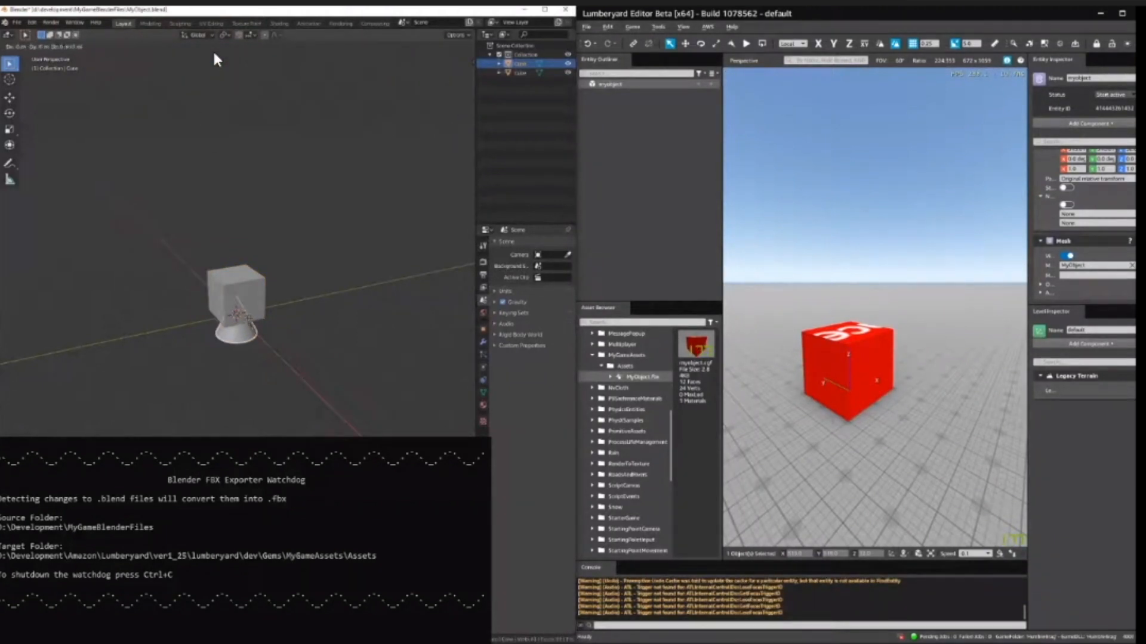
{"action": "middle_click_drag", "start_coordinate": [242, 285], "coordinate": [304, 274]}
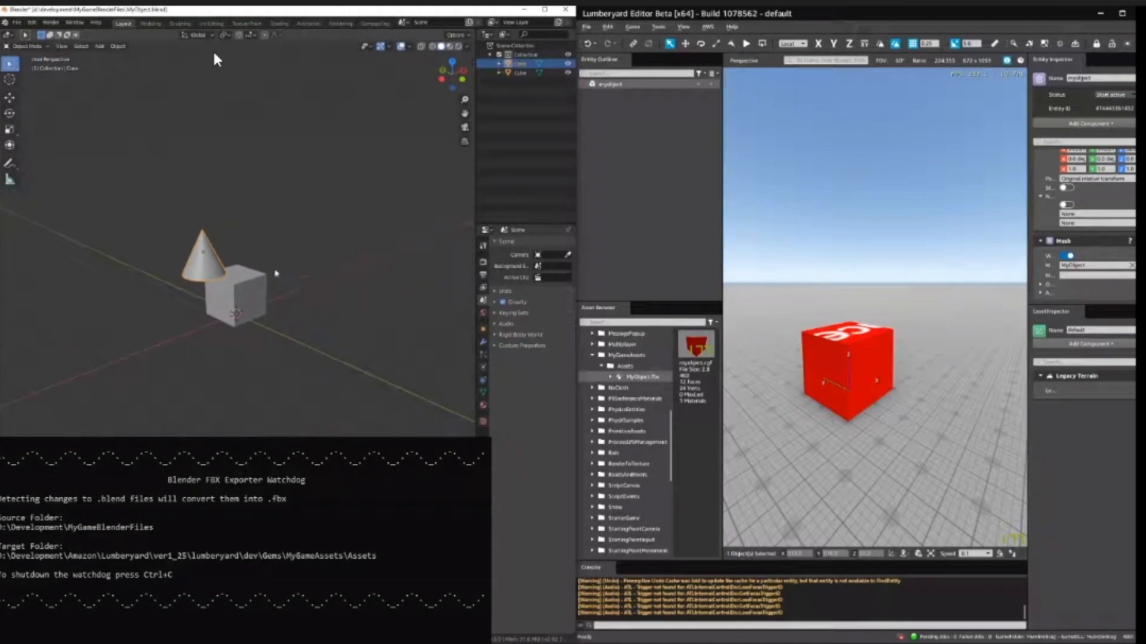
{"action": "key", "text": "ctrl+s"}
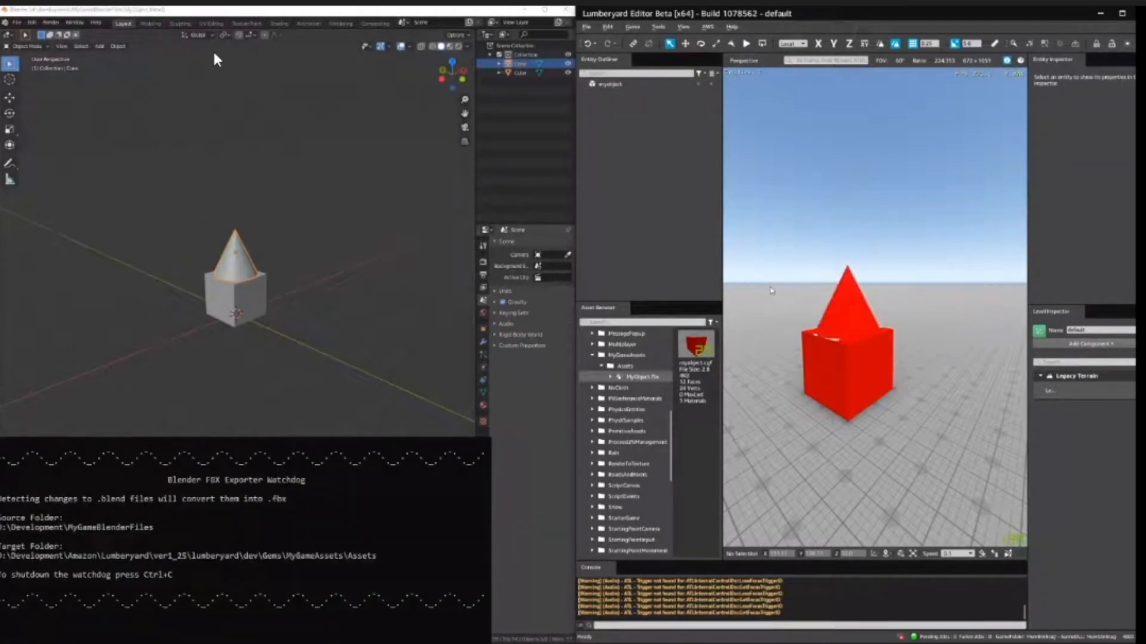
Add a torus ringing the cone's tip and save so the FBX watchdog re-exports it.
{"action": "left_click", "coordinate": [100, 46]}
{"action": "mouse_move", "coordinate": [112, 57]}
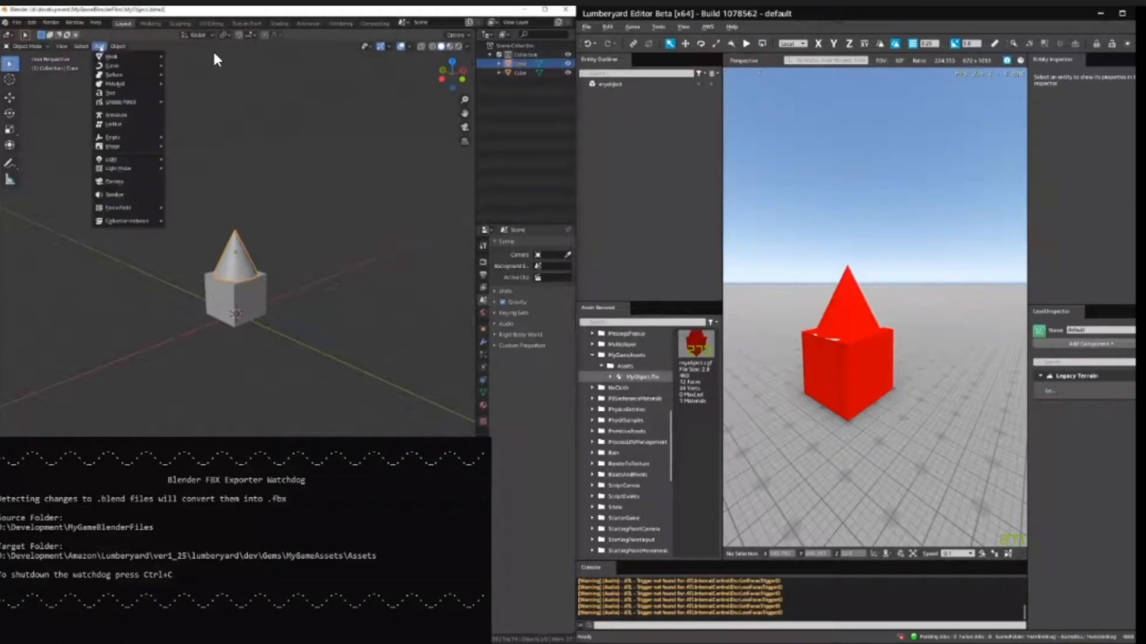
{"action": "left_click", "coordinate": [199, 120]}
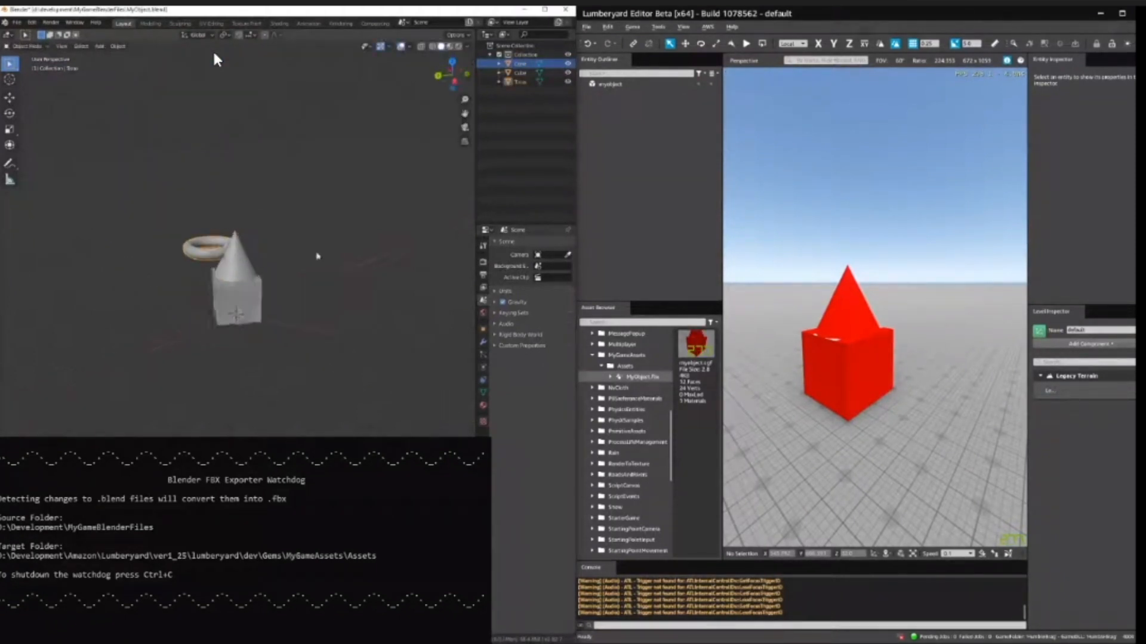
{"action": "left_click_drag", "start_coordinate": [204, 261], "coordinate": [237, 255]}
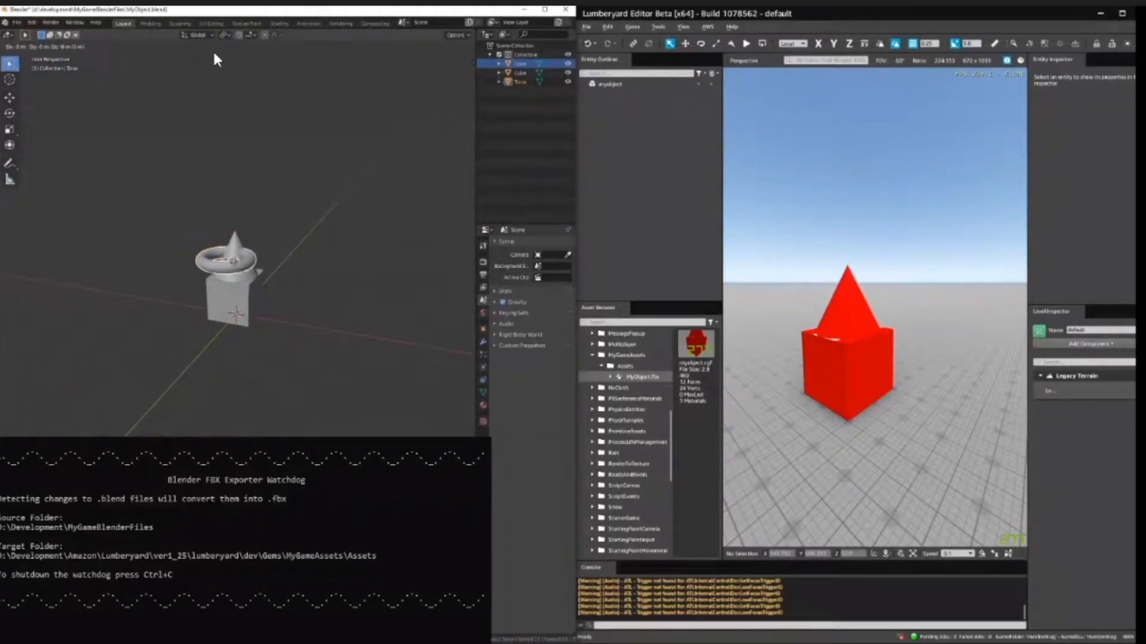
{"action": "key", "text": "ctrl+s"}
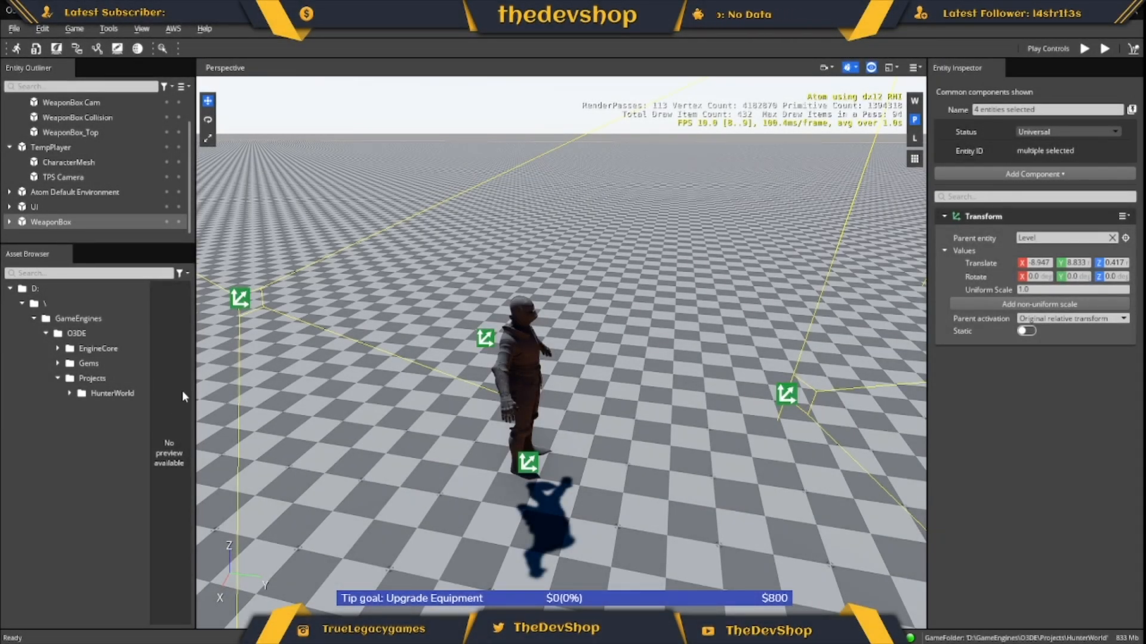
Wire the CharacterMesh blend space into the final node and add a run motion to it.
{"action": "left_click", "coordinate": [68, 162]}
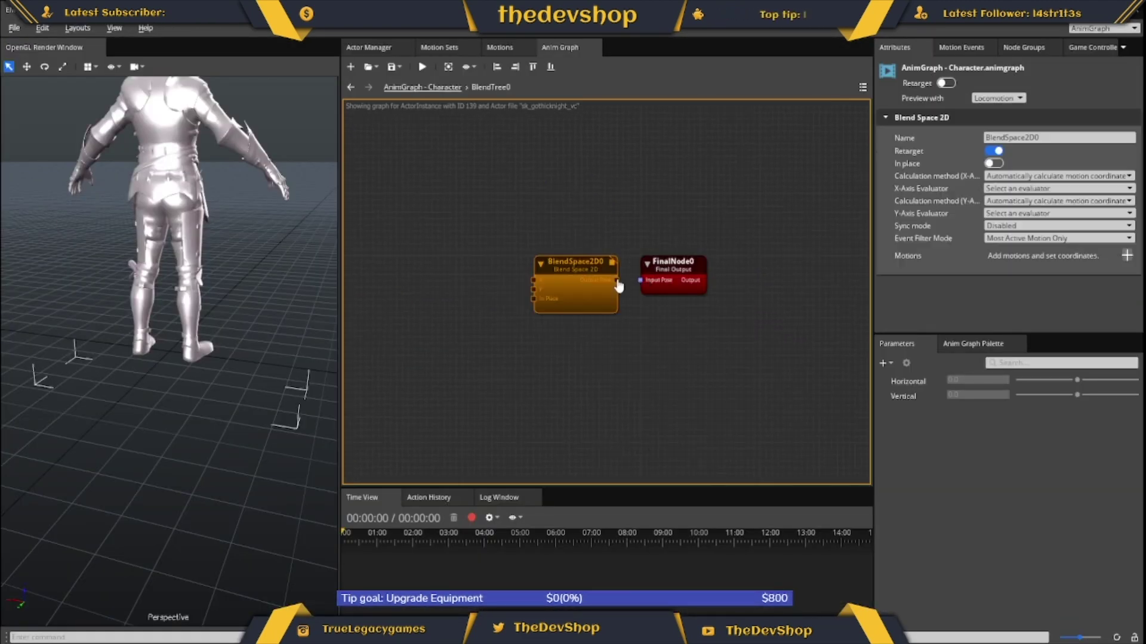
{"action": "left_click_drag", "start_coordinate": [619, 284], "coordinate": [640, 279]}
{"action": "right_click", "coordinate": [428, 266]}
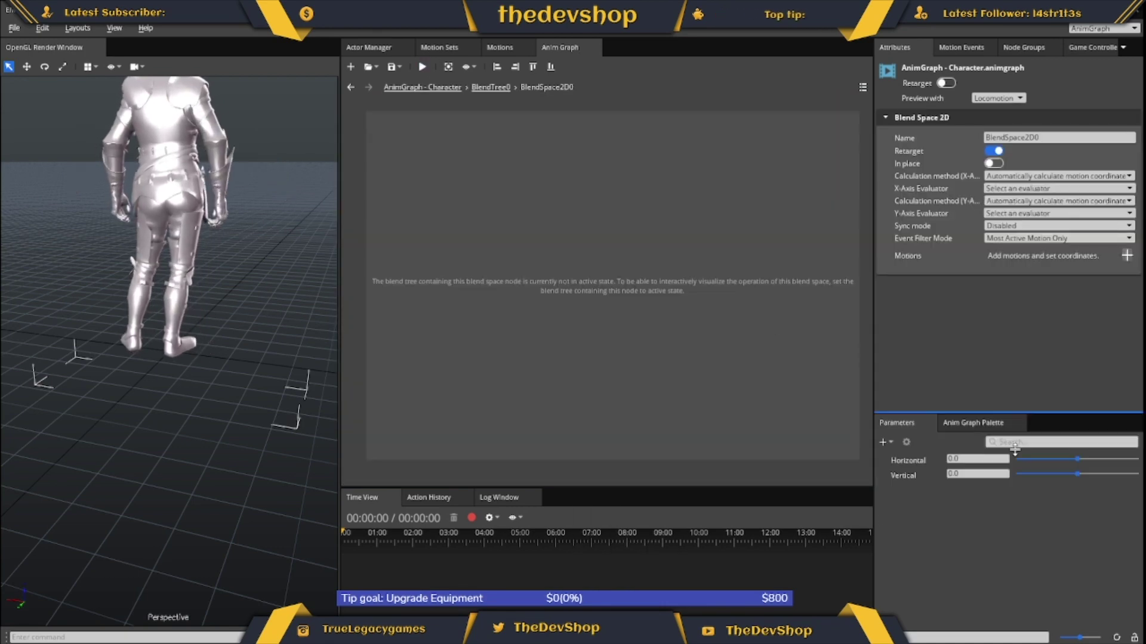
{"action": "left_click_drag", "start_coordinate": [1014, 414], "coordinate": [1014, 489]}
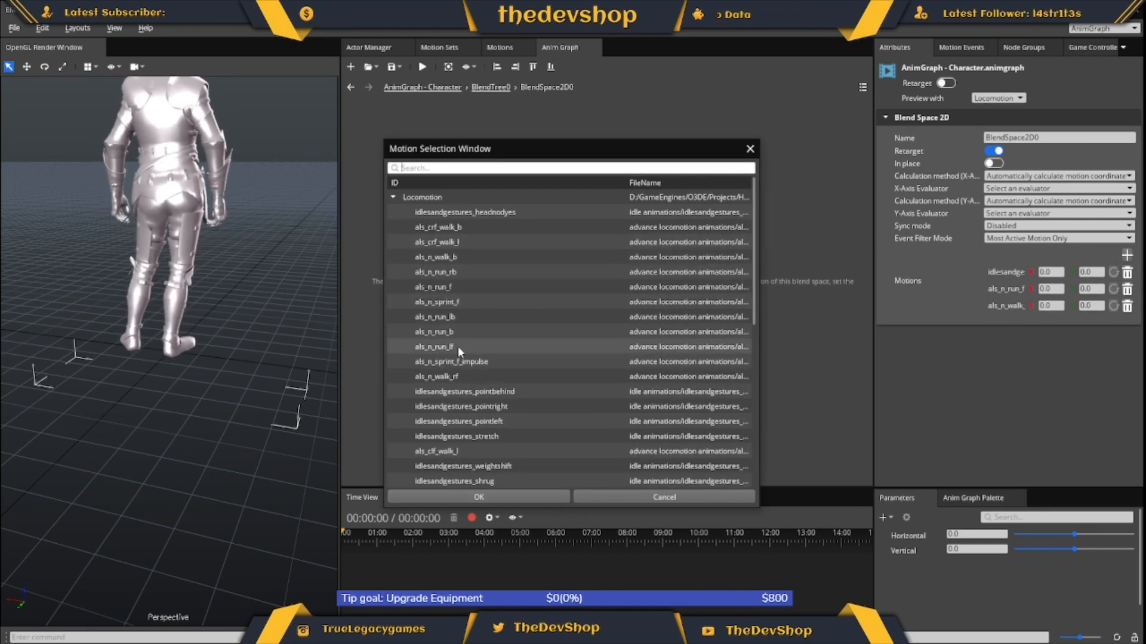
{"action": "type", "text": "run"}
{"action": "double_click", "coordinate": [452, 274]}
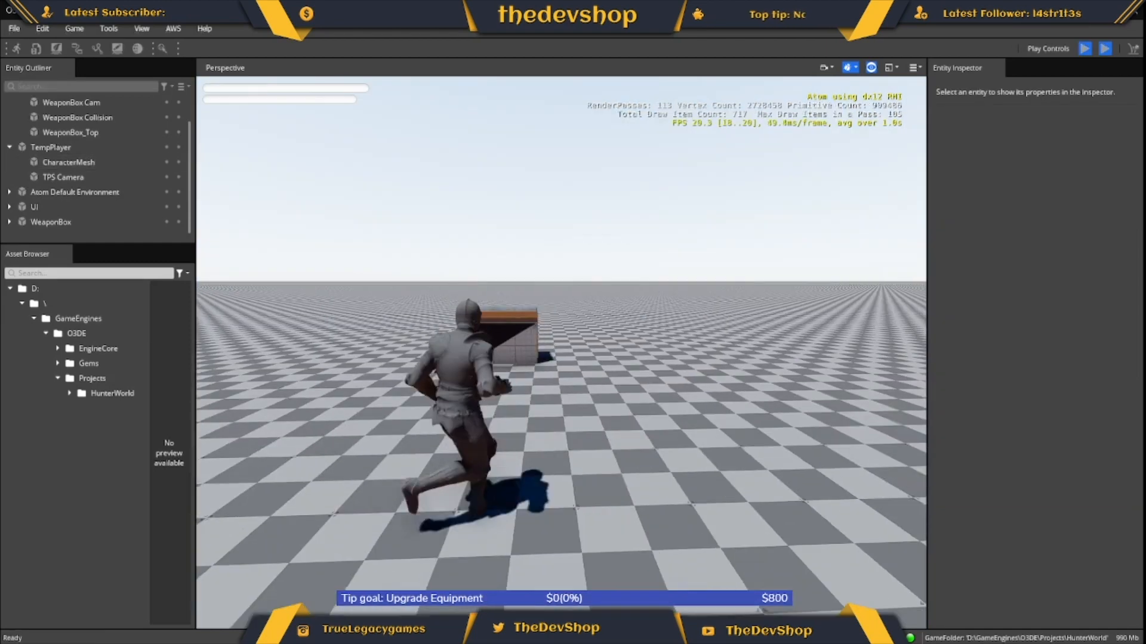
Leave game mode and select the WeaponBox entity in the level.
{"action": "key", "text": "Escape"}
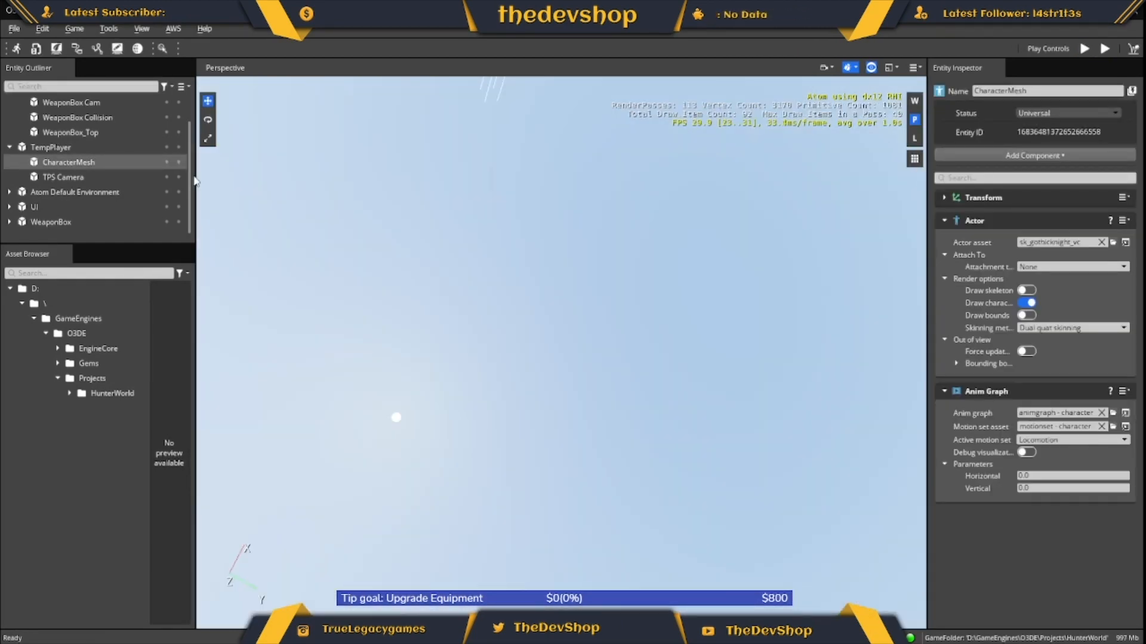
{"action": "left_click", "coordinate": [54, 147]}
{"action": "left_click", "coordinate": [134, 222]}
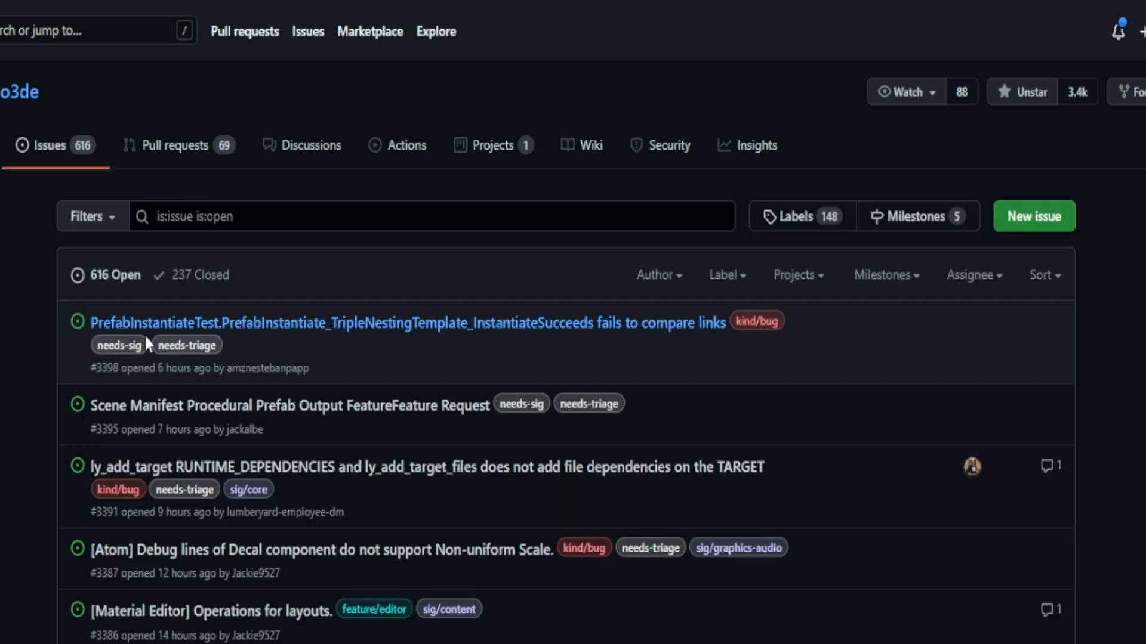
{"action": "scroll", "coordinate": [240, 360], "scroll_direction": "down", "scroll_amount": 3}
{"action": "scroll", "coordinate": [240, 360], "scroll_direction": "down", "scroll_amount": 2}
{"action": "scroll", "coordinate": [240, 360], "scroll_direction": "down", "scroll_amount": 2}
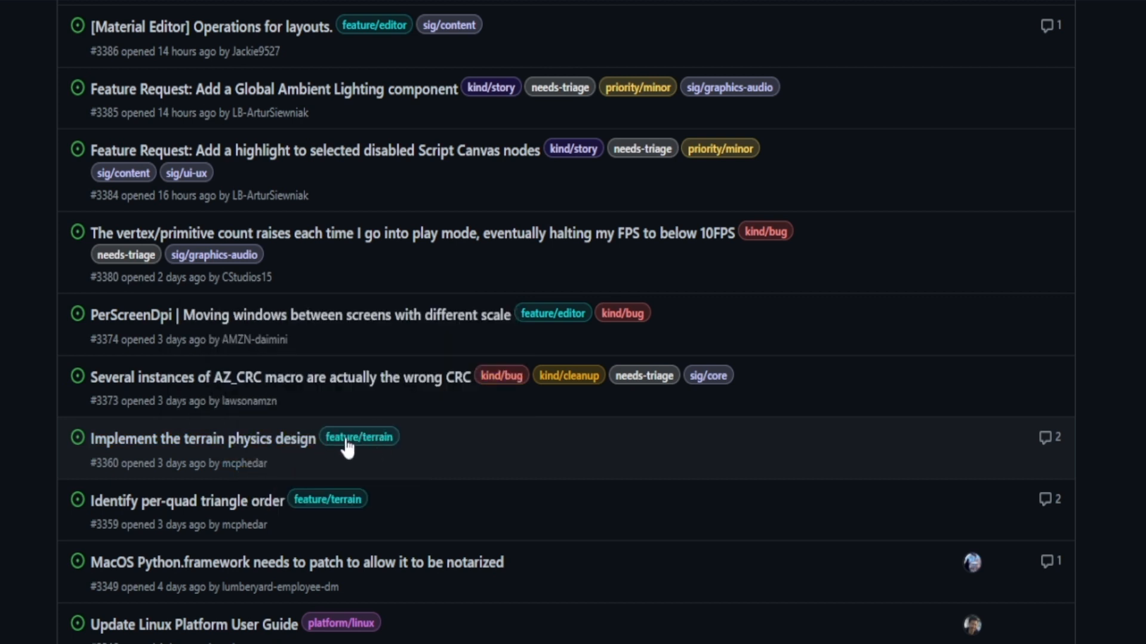
Filter the o3de issues list to the feature/terrain label.
{"action": "left_click", "coordinate": [377, 437]}
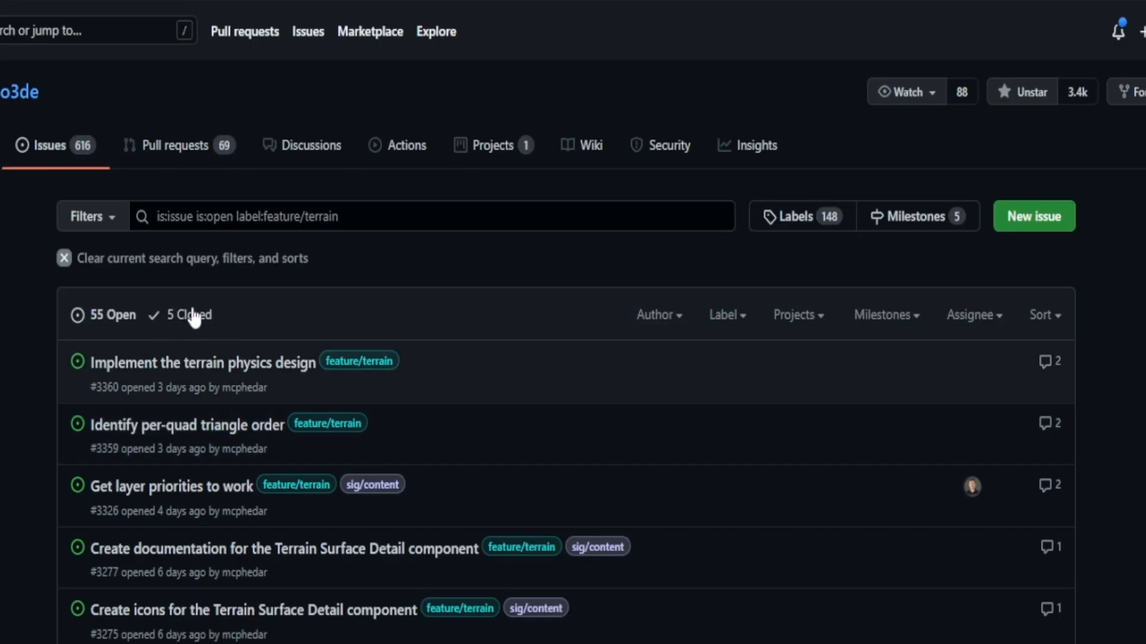
{"action": "scroll", "coordinate": [244, 295], "scroll_direction": "down", "scroll_amount": 3}
{"action": "scroll", "coordinate": [237, 291], "scroll_direction": "down", "scroll_amount": 2}
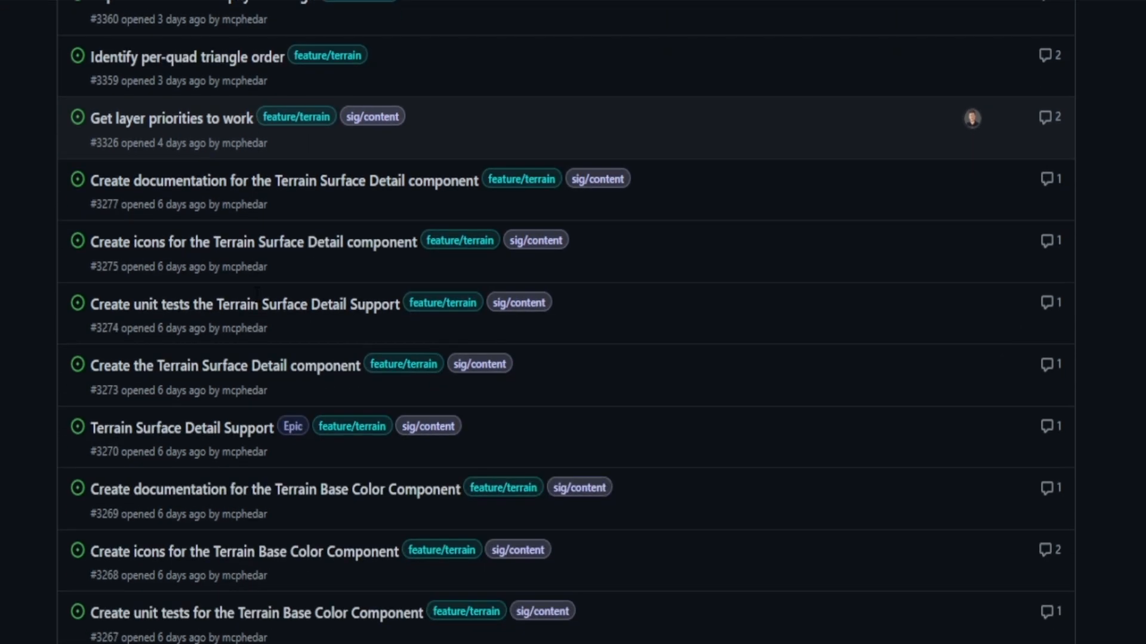
{"action": "scroll", "coordinate": [233, 286], "scroll_direction": "down", "scroll_amount": 2}
{"action": "scroll", "coordinate": [231, 285], "scroll_direction": "down", "scroll_amount": 3}
{"action": "scroll", "coordinate": [228, 333], "scroll_direction": "down", "scroll_amount": 1}
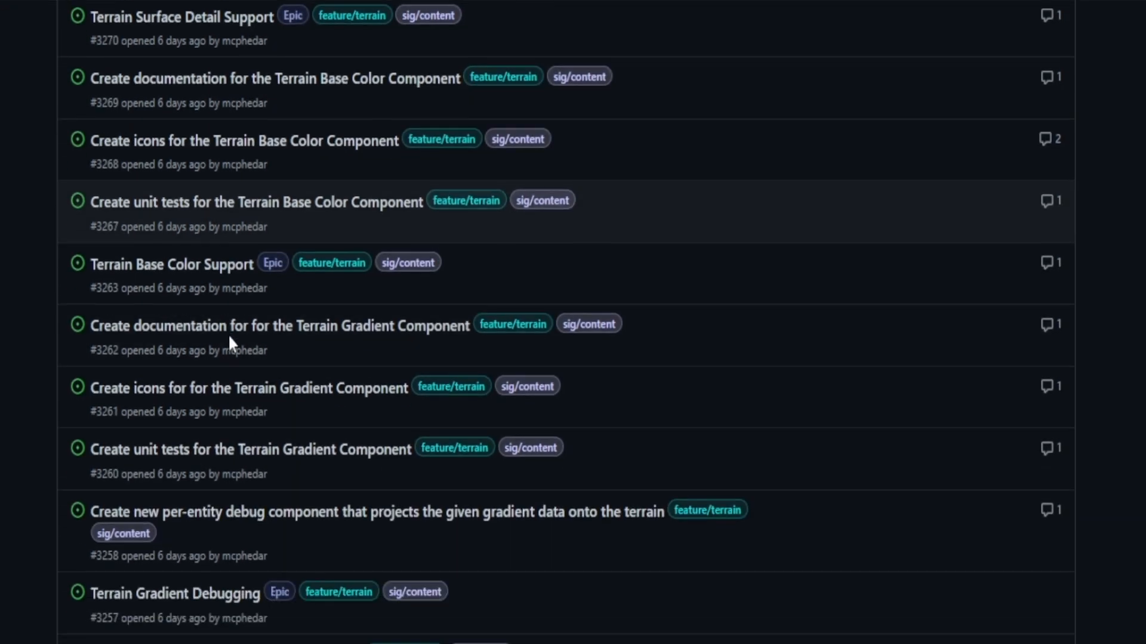
{"action": "scroll", "coordinate": [313, 274], "scroll_direction": "down", "scroll_amount": 2}
{"action": "scroll", "coordinate": [306, 281], "scroll_direction": "down", "scroll_amount": 2}
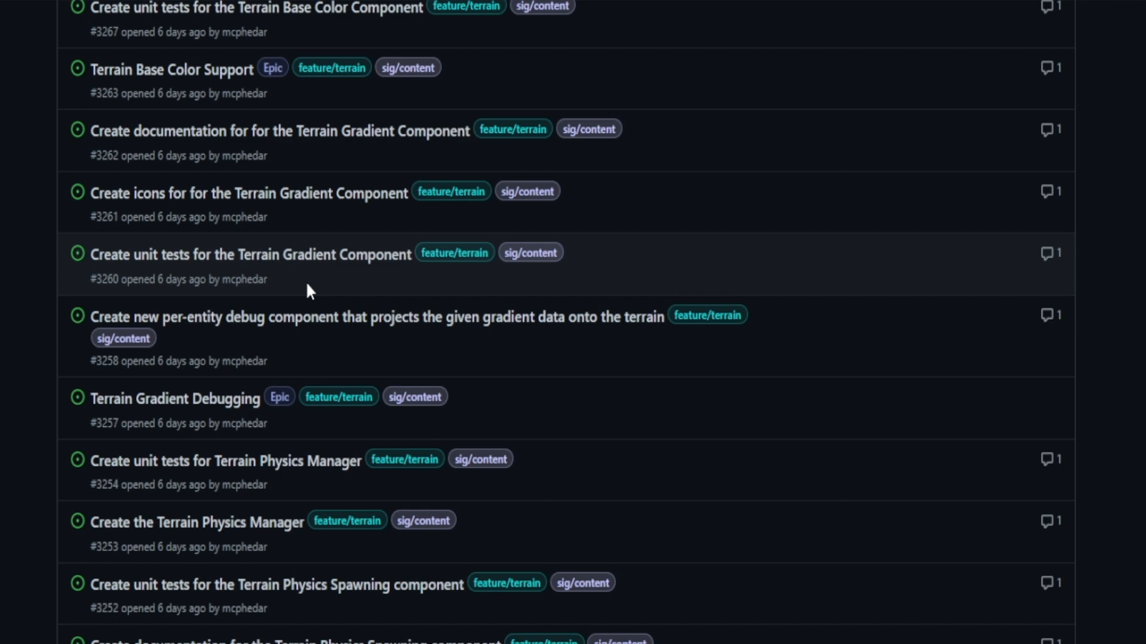
{"action": "scroll", "coordinate": [304, 284], "scroll_direction": "down", "scroll_amount": 2}
{"action": "scroll", "coordinate": [306, 288], "scroll_direction": "down", "scroll_amount": 2}
{"action": "scroll", "coordinate": [305, 288], "scroll_direction": "down", "scroll_amount": 3}
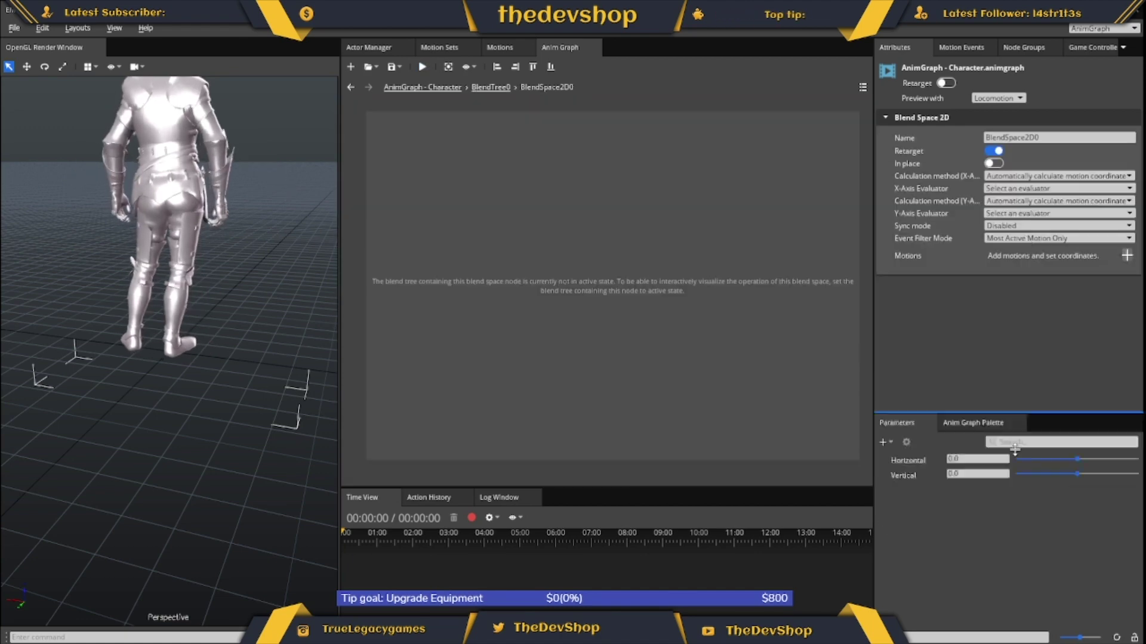
Add the run motions to the blend space and return to the parent anim graph.
{"action": "left_click_drag", "start_coordinate": [1015, 415], "coordinate": [1014, 490]}
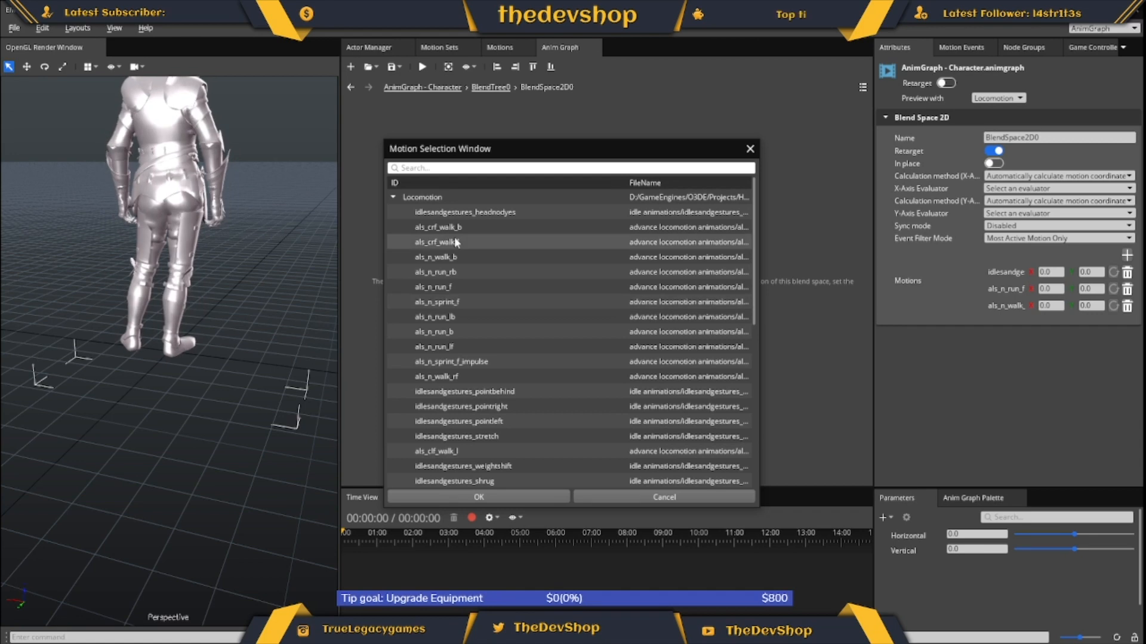
{"action": "type", "text": "run"}
{"action": "double_click", "coordinate": [452, 269]}
{"action": "left_click_drag", "start_coordinate": [875, 268], "coordinate": [817, 268]}
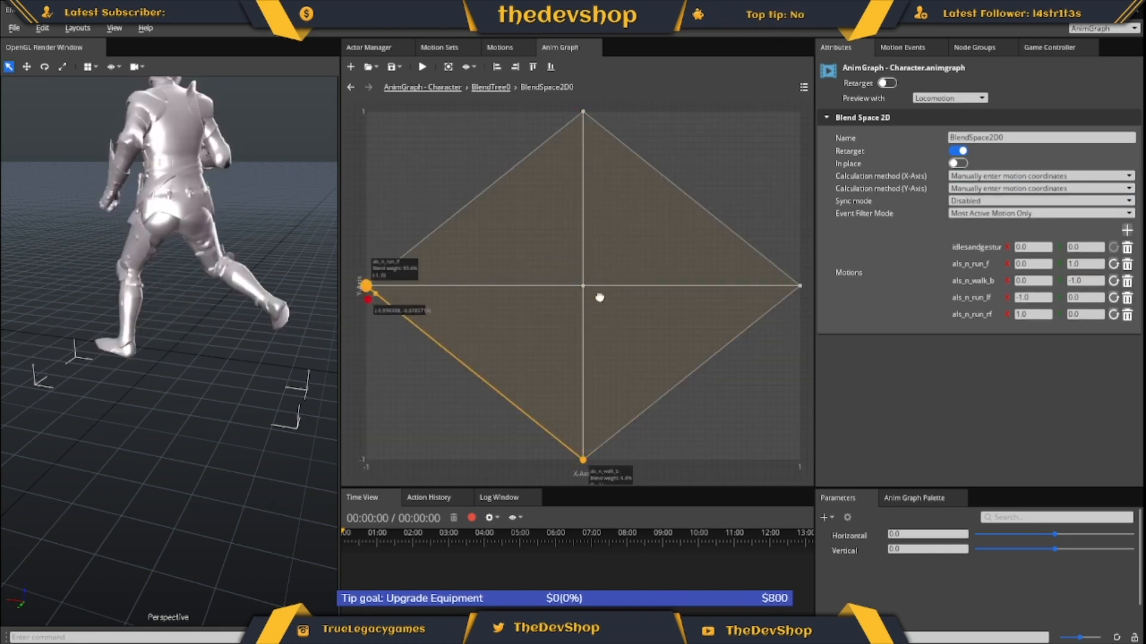
{"action": "left_click", "coordinate": [351, 87]}
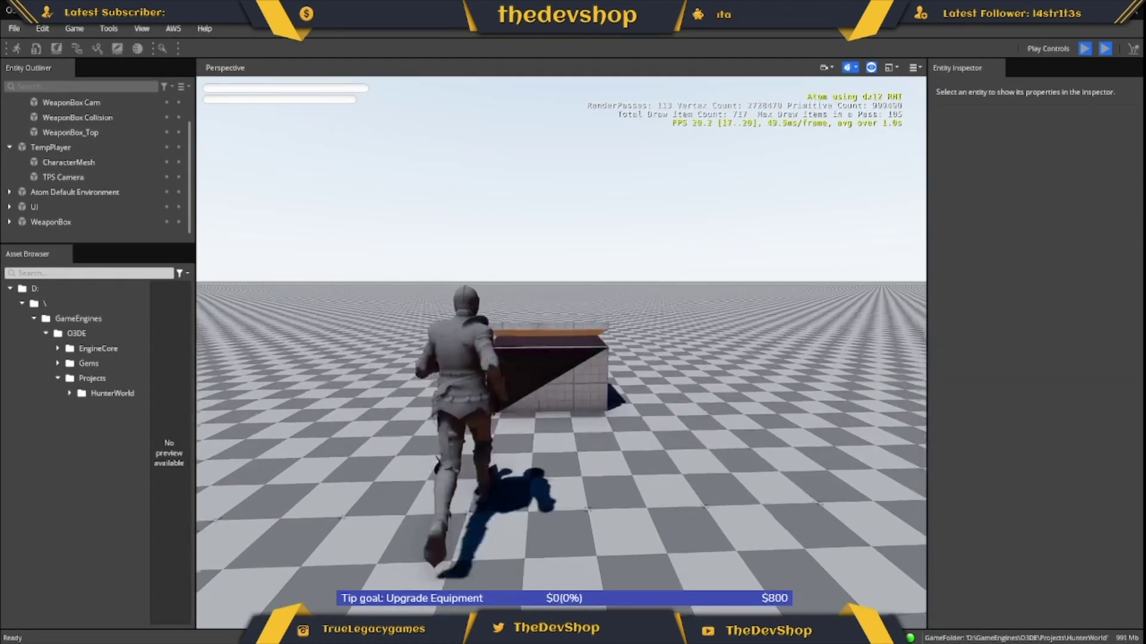
Exit game mode, select WeaponBox and bring it into view.
{"action": "key", "text": "Escape"}
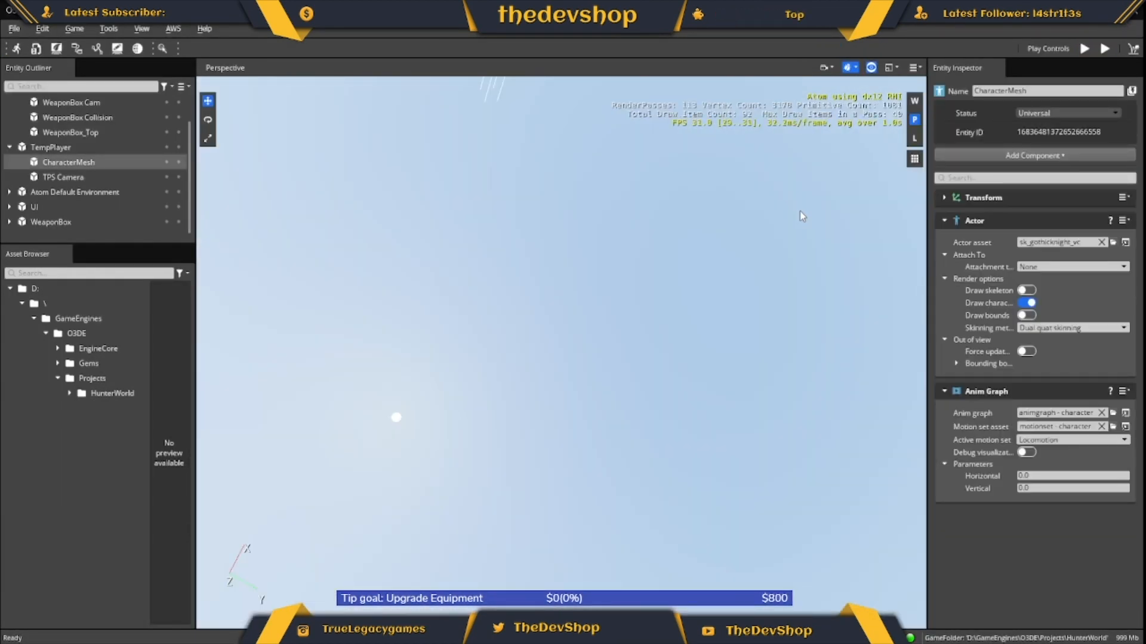
{"action": "left_click", "coordinate": [158, 225]}
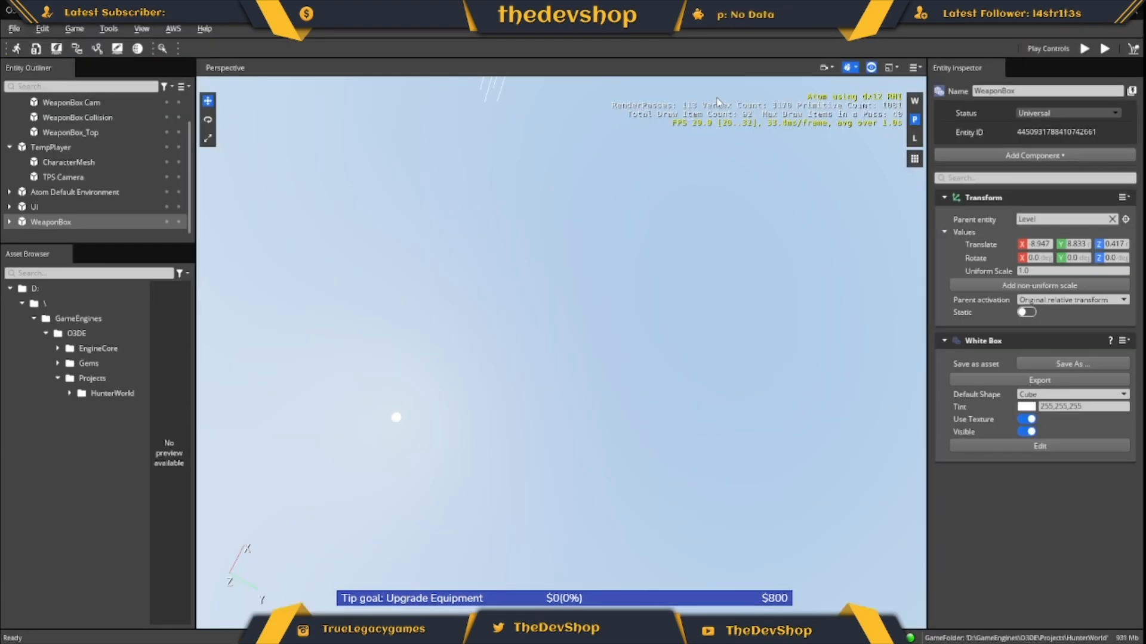
{"action": "right_click_drag", "start_coordinate": [562, 333], "coordinate": [768, 113]}
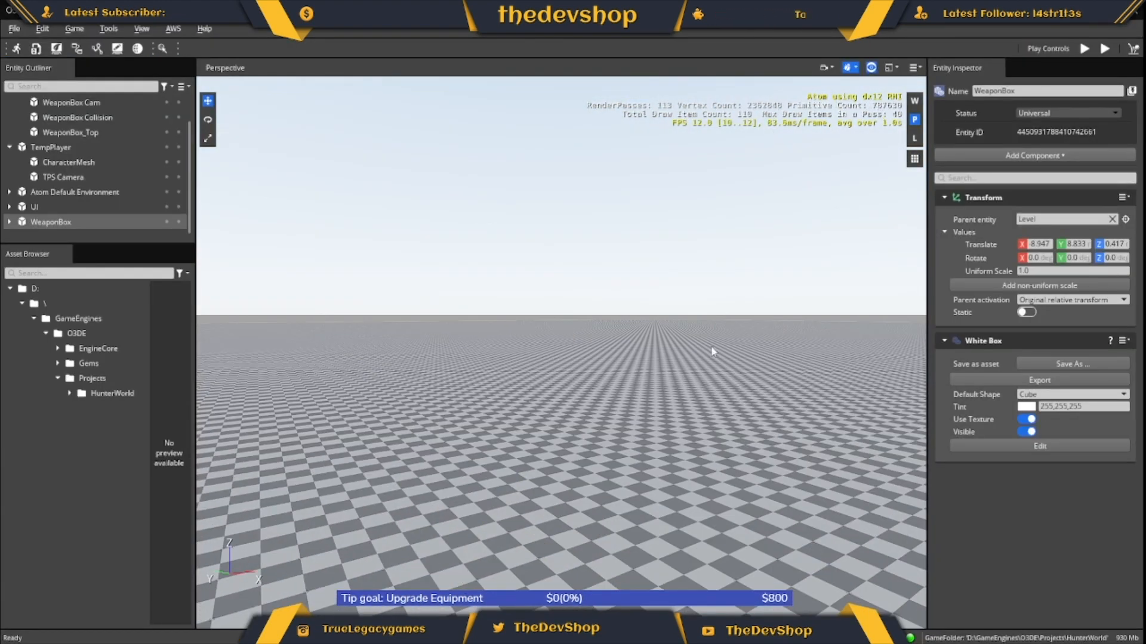
{"action": "mouse_move", "coordinate": [711, 346]}
{"action": "right_mouse_down"}
{"action": "mouse_move", "coordinate": [550, 400]}
{"action": "mouse_move", "coordinate": [567, 213]}
{"action": "right_mouse_up"}
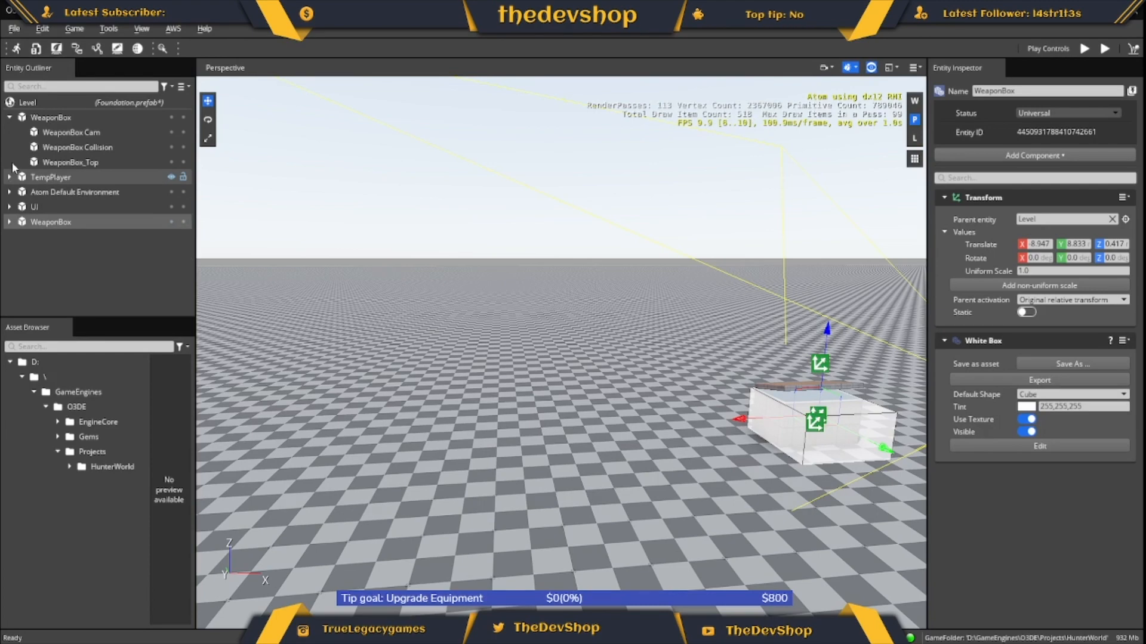
Delete the duplicate top-level WeaponBox entity.
{"action": "left_click", "coordinate": [50, 221]}
{"action": "key", "text": "Delete"}
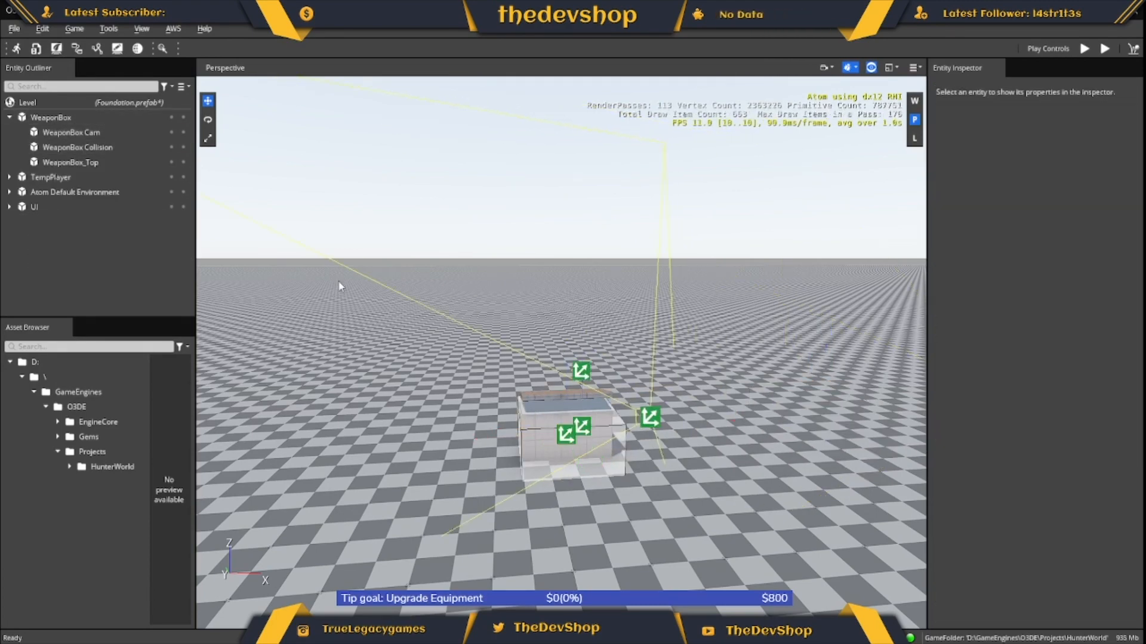
{"action": "left_click", "coordinate": [10, 147]}
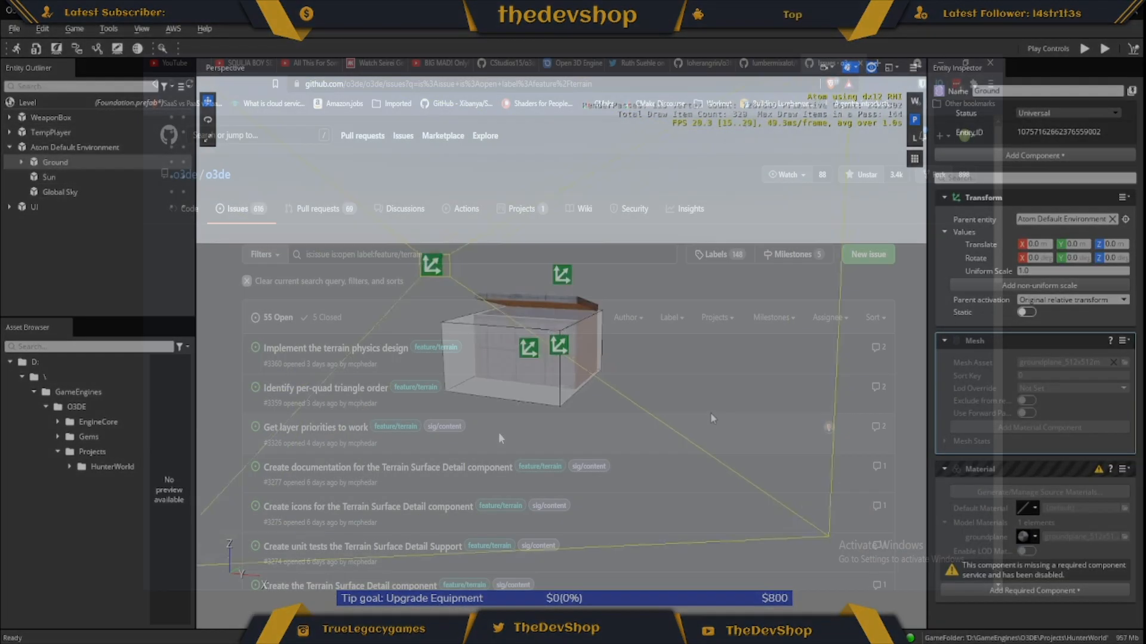